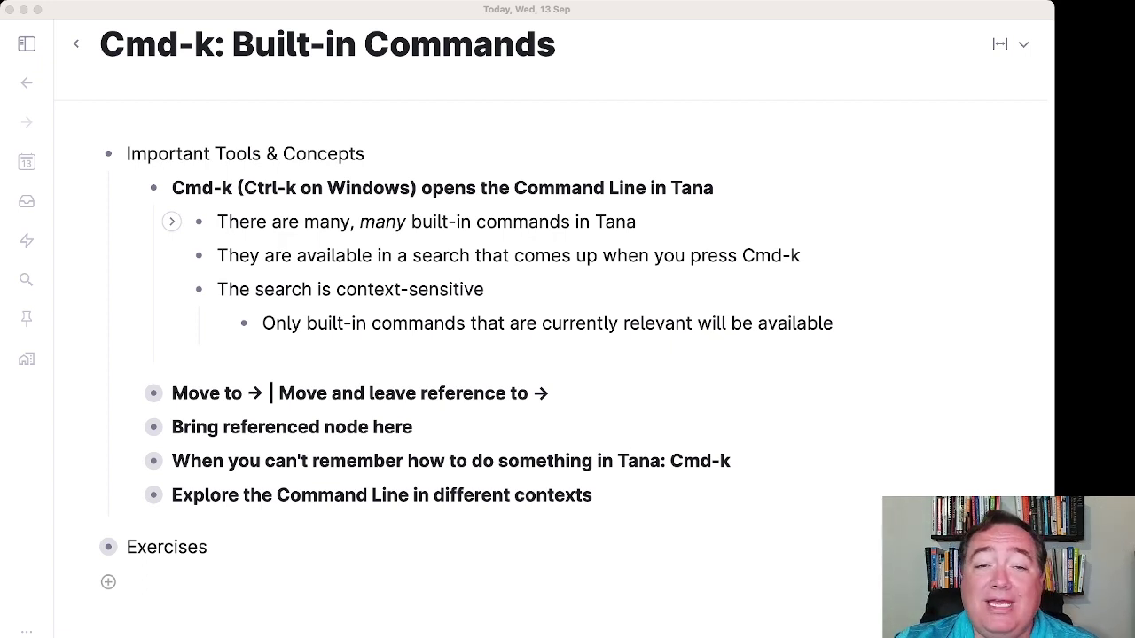
# Step: Open Tana's command line with Cmd-K over the Cmd-k: Built-in Commands page
pyautogui.click(724, 230)
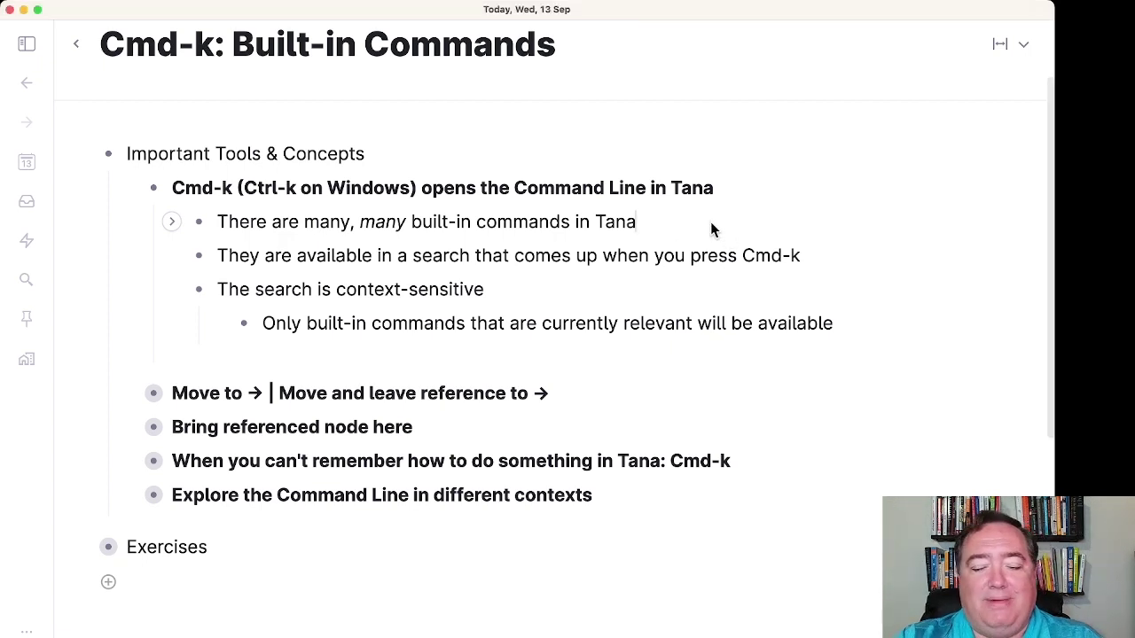
pyautogui.press('super+k')
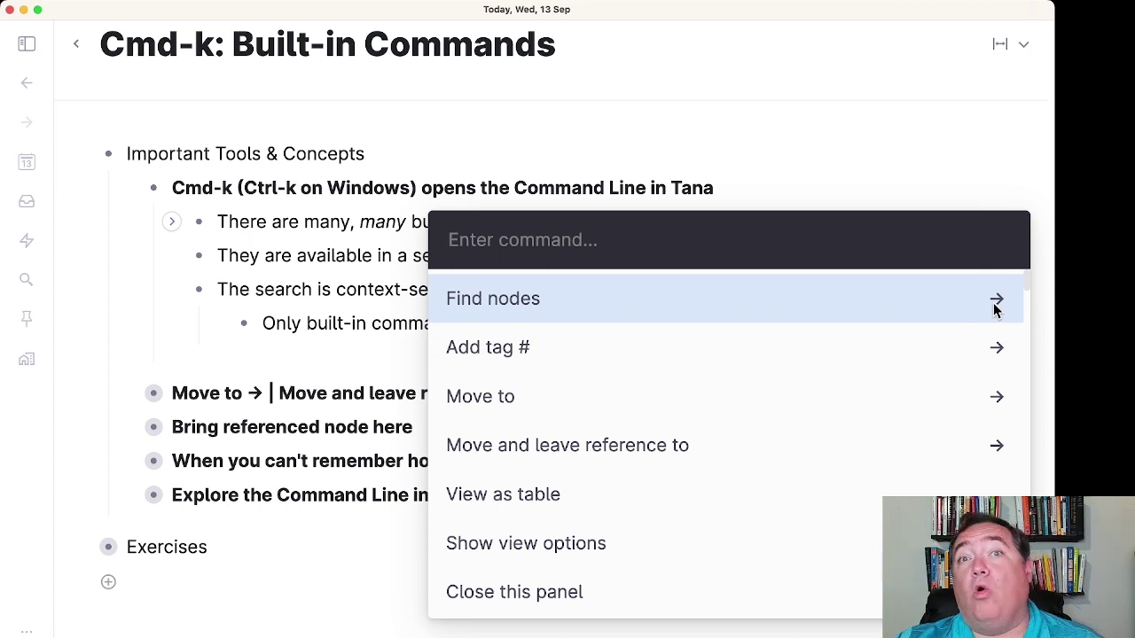
# Step: Try the Find nodes command, then dismiss and reopen the command line
pyautogui.click(853, 303)
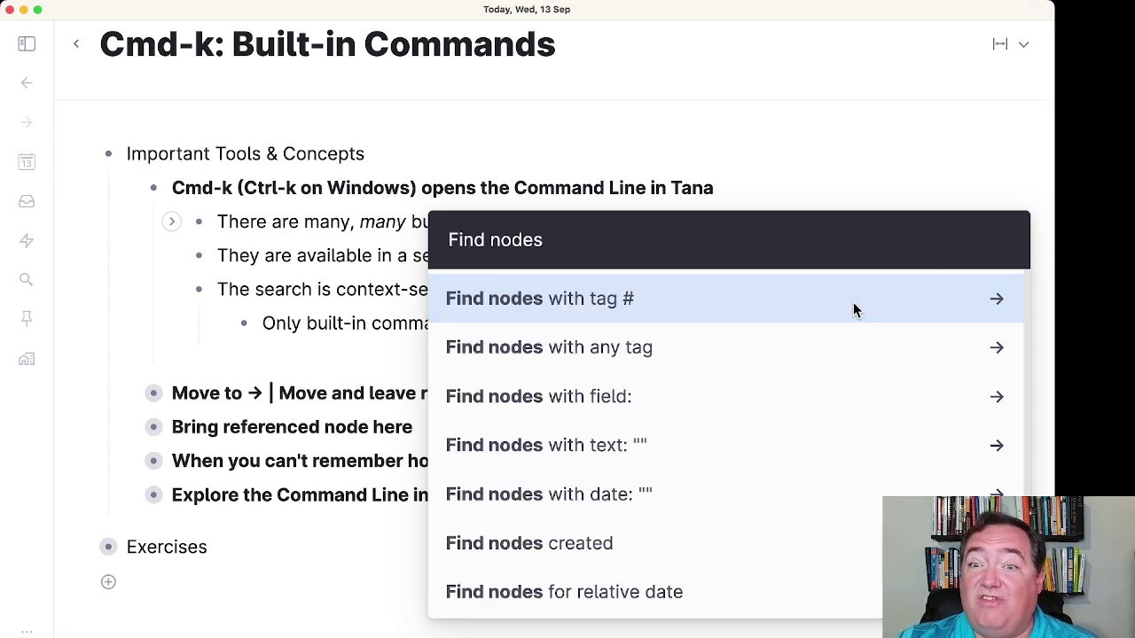
pyautogui.press('Escape')
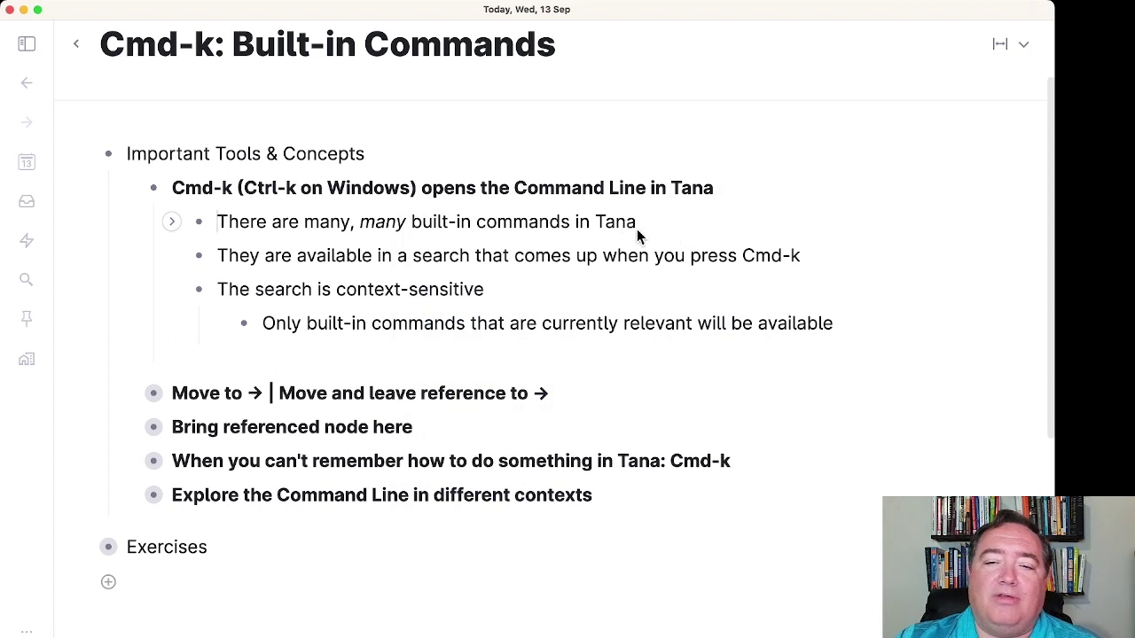
pyautogui.press('super+k')
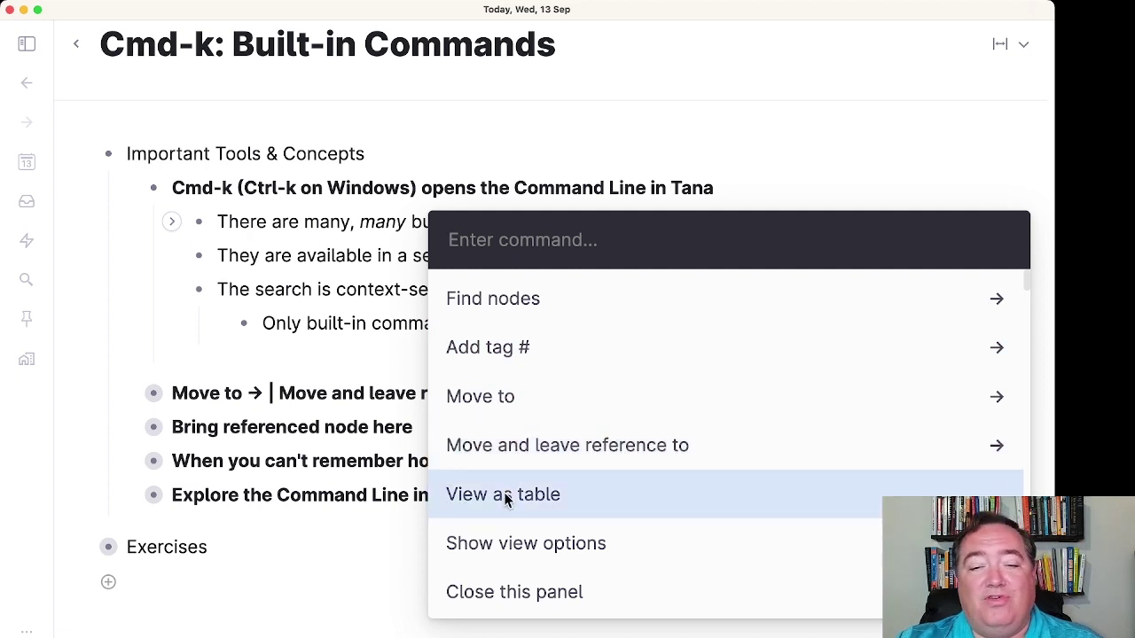
# Step: Browse the full list of built-in commands, then close the command line
pyautogui.scroll(-5, 501, 457)
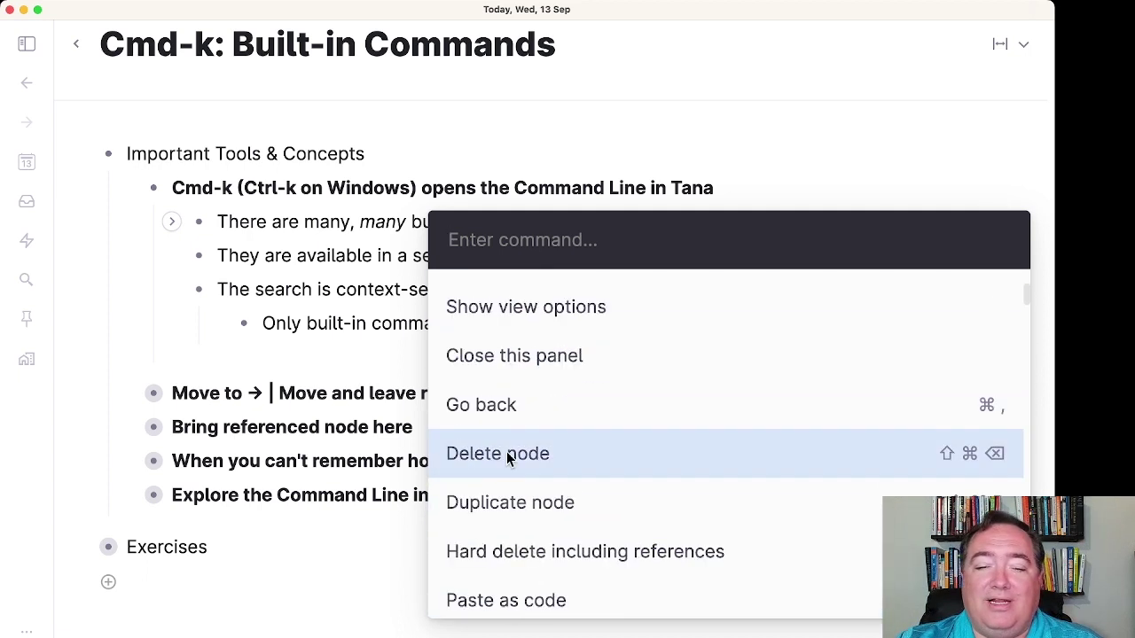
pyautogui.scroll(-10, 507, 451)
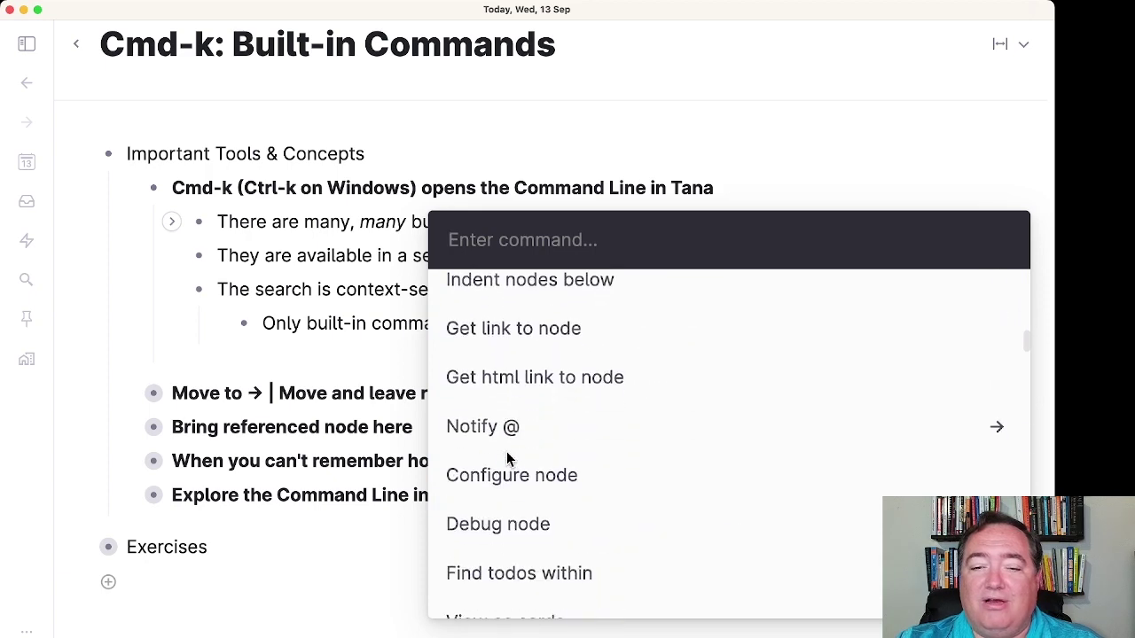
pyautogui.scroll(-15, 506, 451)
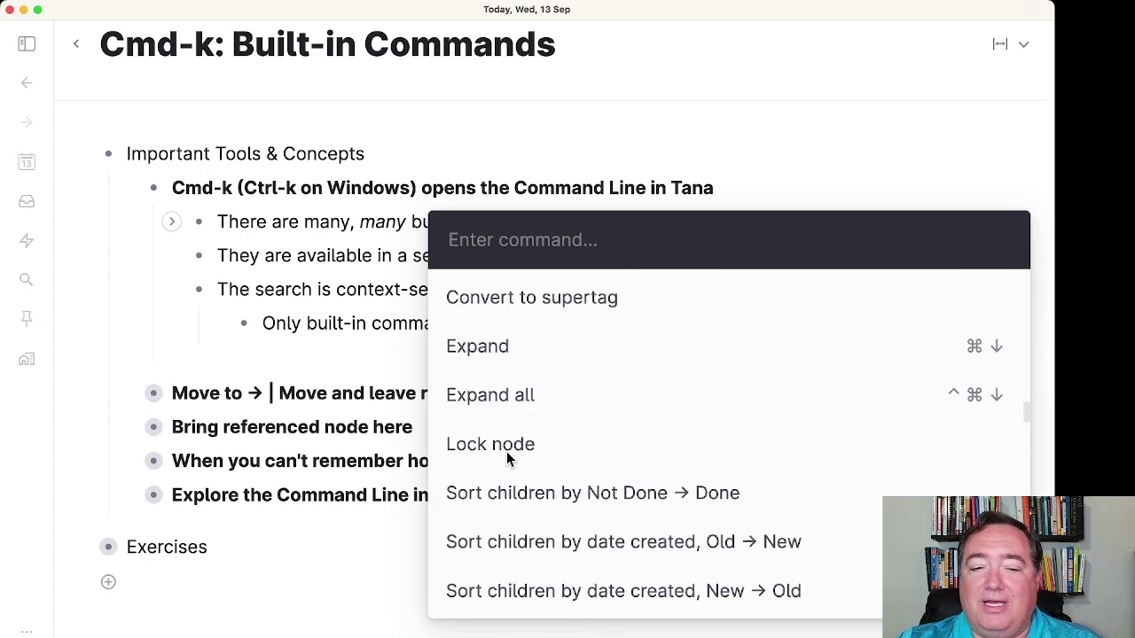
pyautogui.scroll(-15, 506, 451)
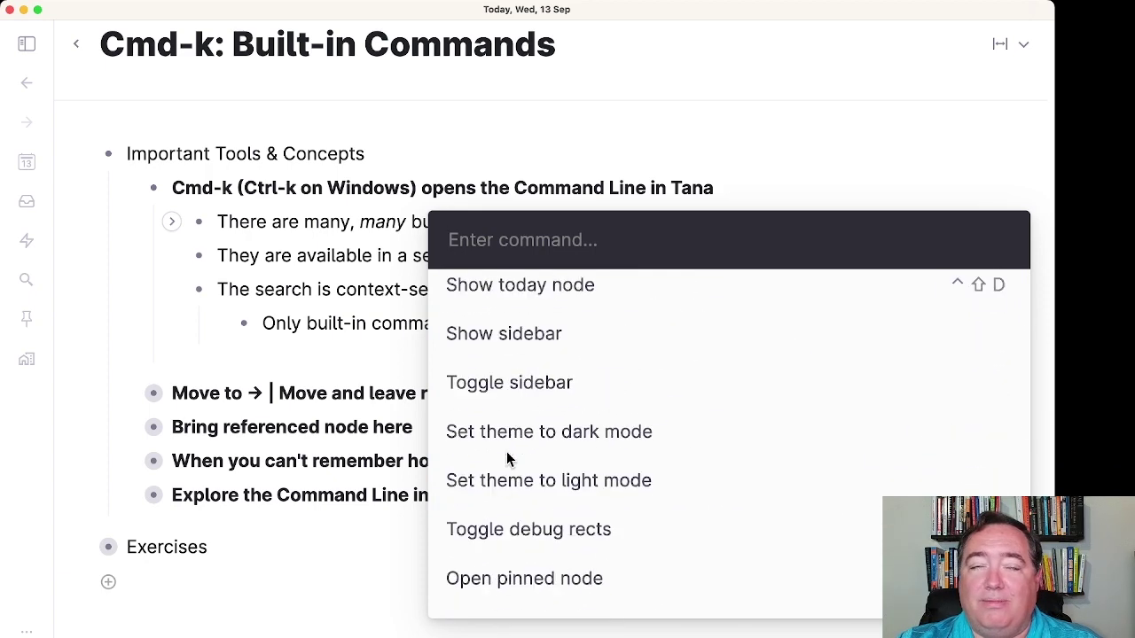
pyautogui.scroll(-12, 507, 457)
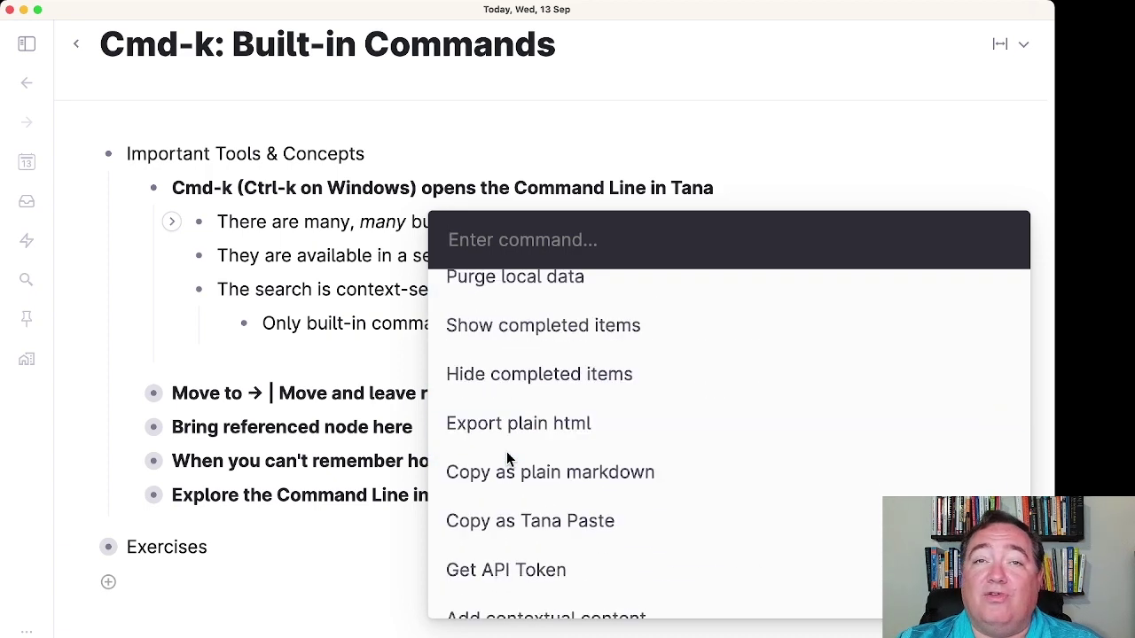
pyautogui.scroll(-15, 506, 452)
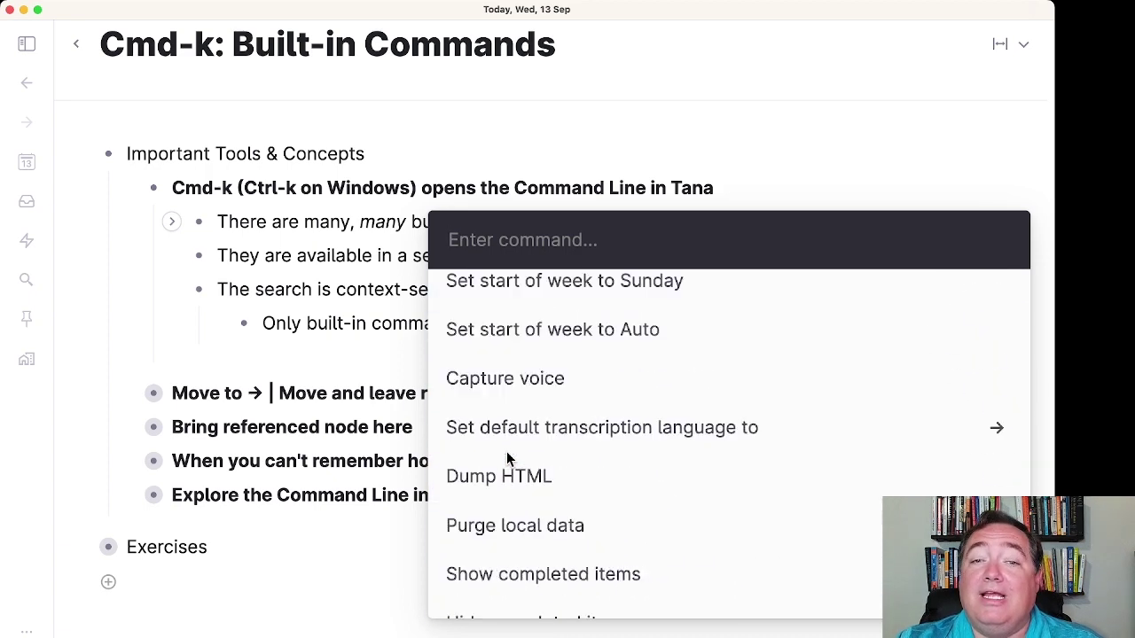
pyautogui.scroll(-15, 514, 454)
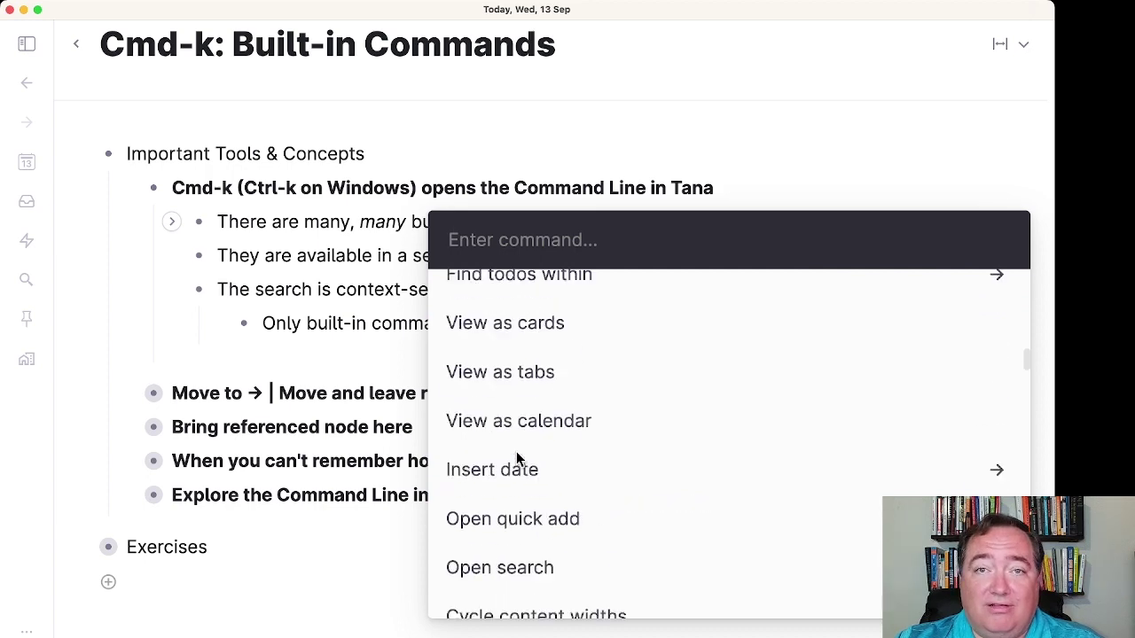
pyautogui.scroll(20, 517, 454)
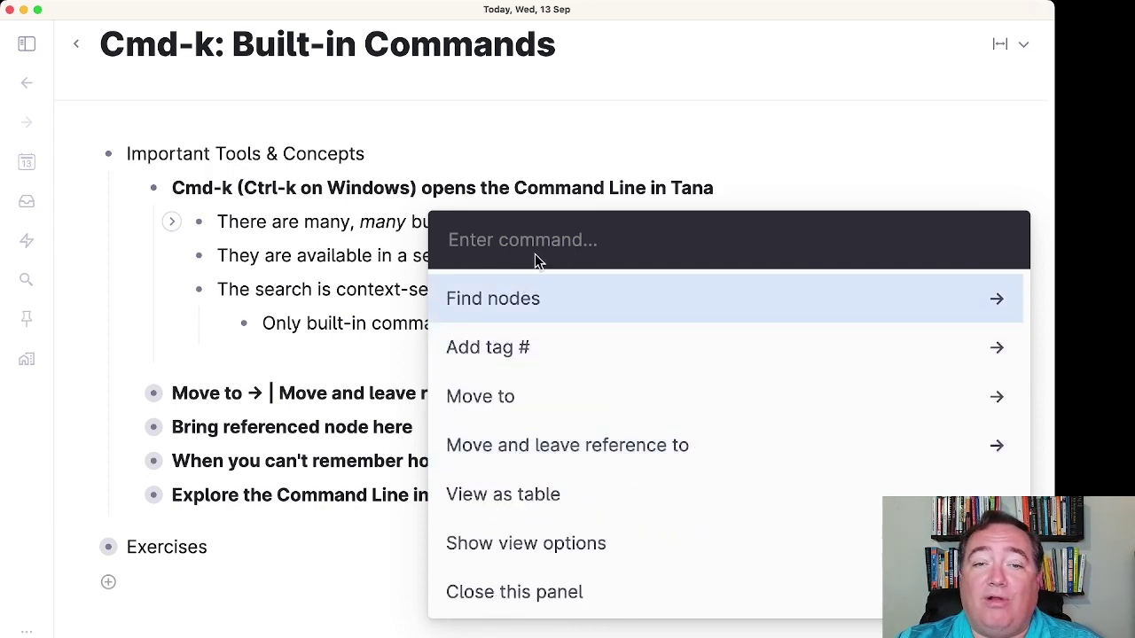
pyautogui.press('Escape')
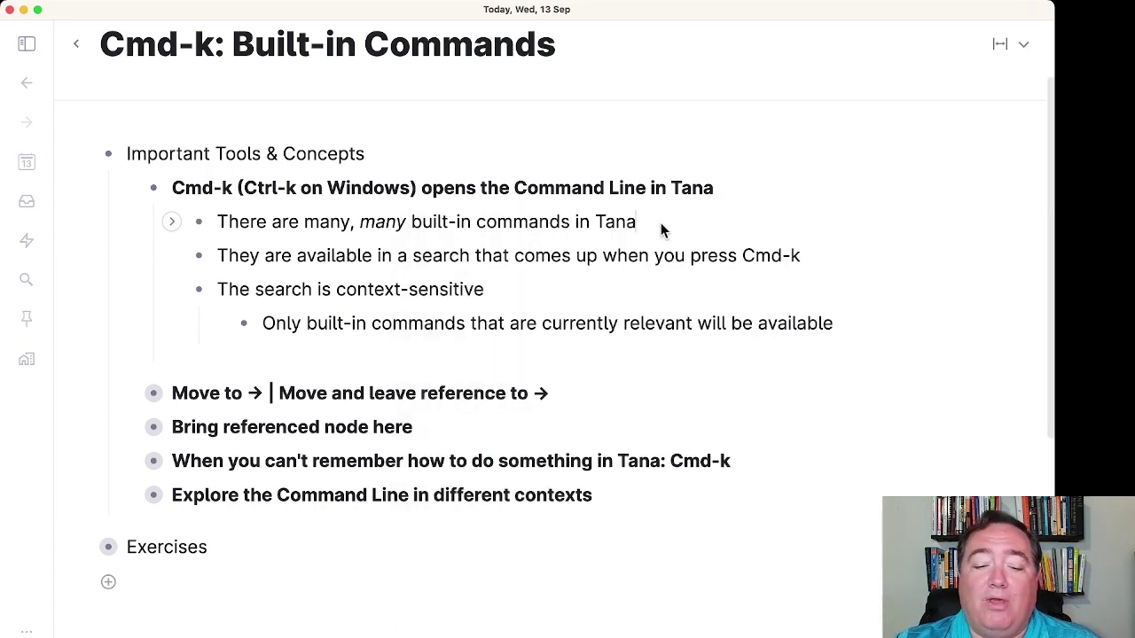
# Step: Search commands for 'move', comparing Move to and Move and leave reference to
pyautogui.press('super+k')
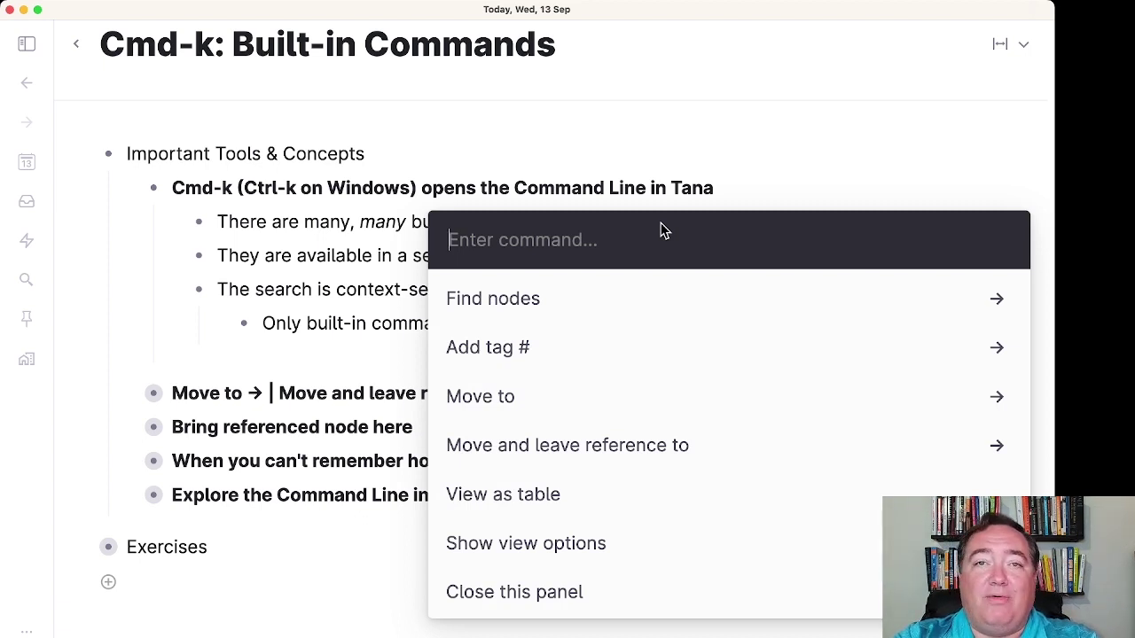
pyautogui.write('move')
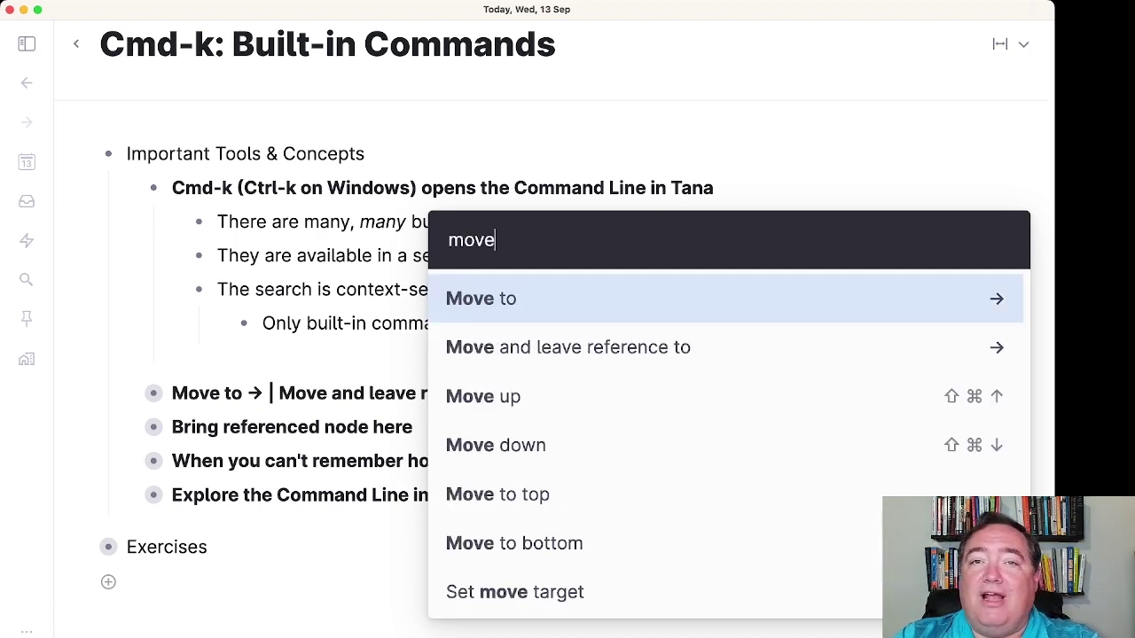
pyautogui.press('Down')
pyautogui.press('Up')
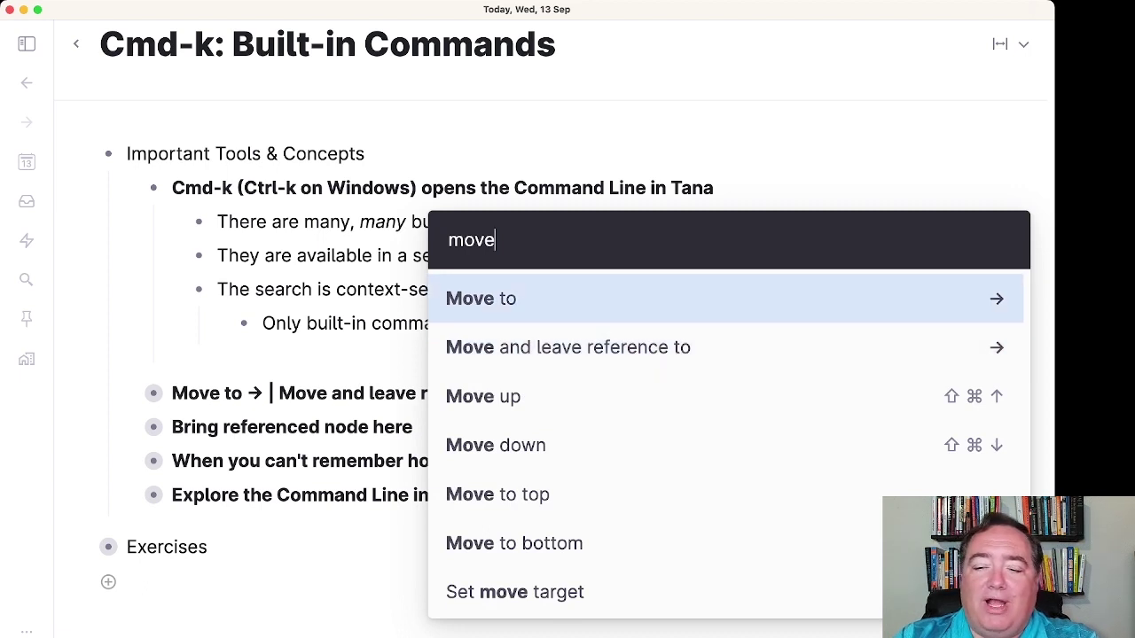
pyautogui.press('BackSpace')
pyautogui.press('BackSpace')
pyautogui.press('BackSpace')
pyautogui.press('BackSpace')
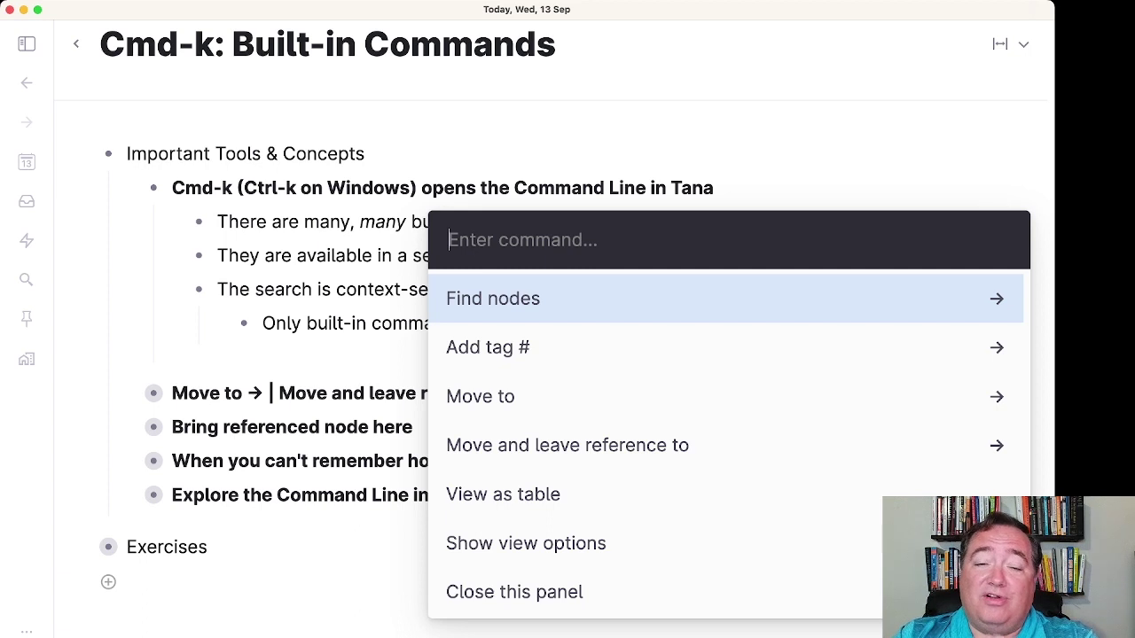
# Step: Search commands for 'searc' to reach Convert to search node, then clear the query
pyautogui.write('searc')
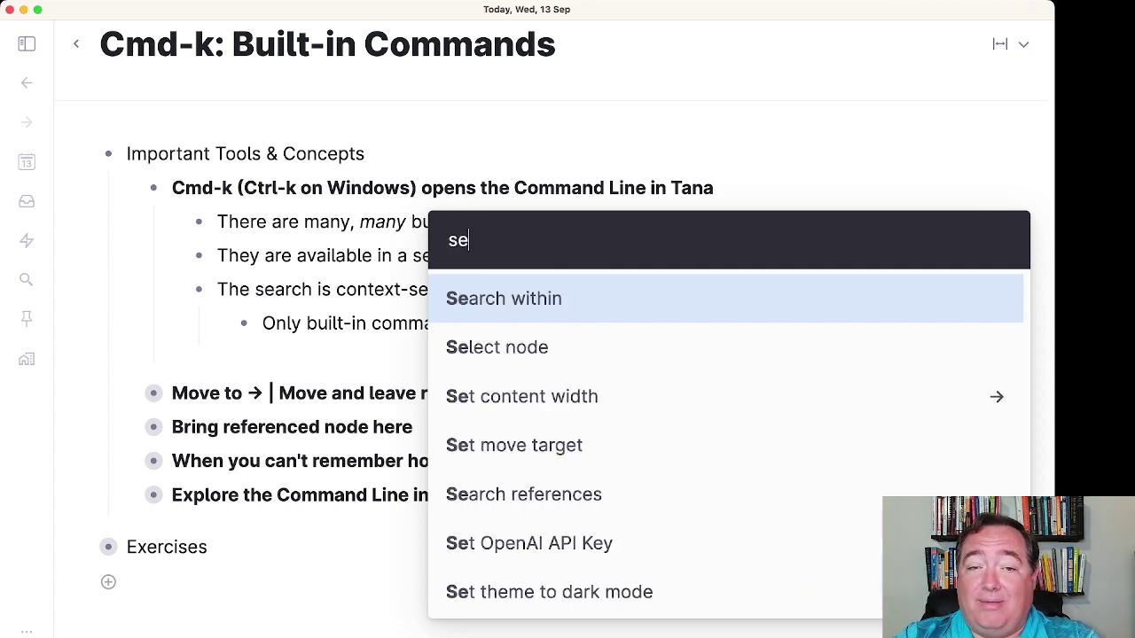
pyautogui.press('Down')
pyautogui.press('Down')
pyautogui.press('Down')
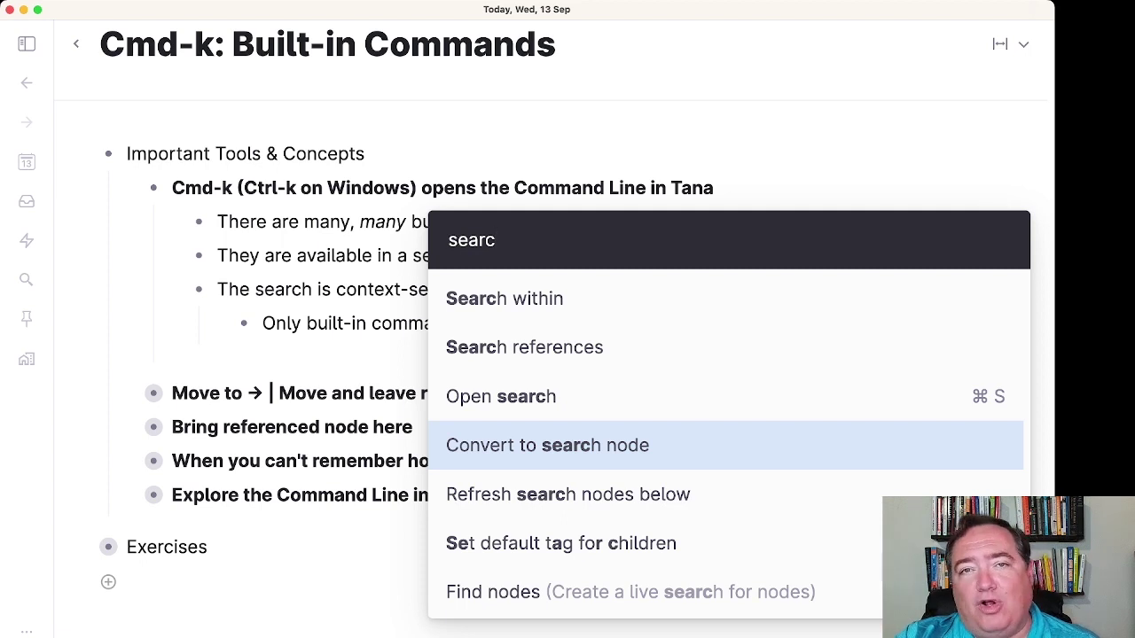
pyautogui.press('BackSpace')
pyautogui.press('BackSpace')
pyautogui.press('BackSpace')
pyautogui.press('BackSpace')
pyautogui.press('BackSpace')
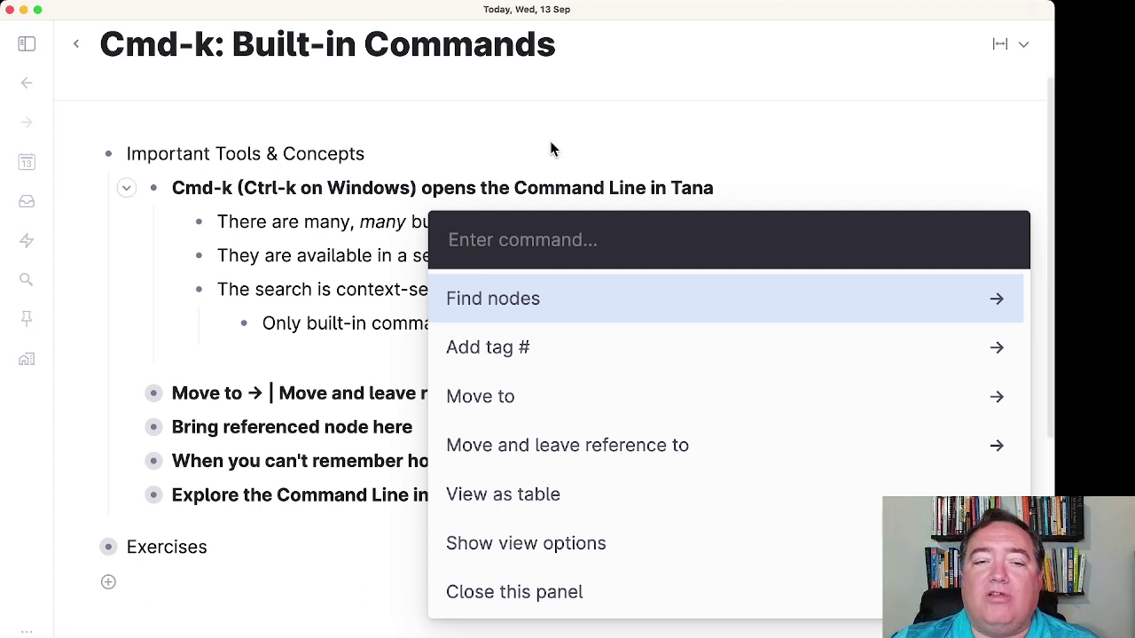
# Step: Close the command line and place the caret at the start of 'The search is context-sensitive'
pyautogui.press('Escape')
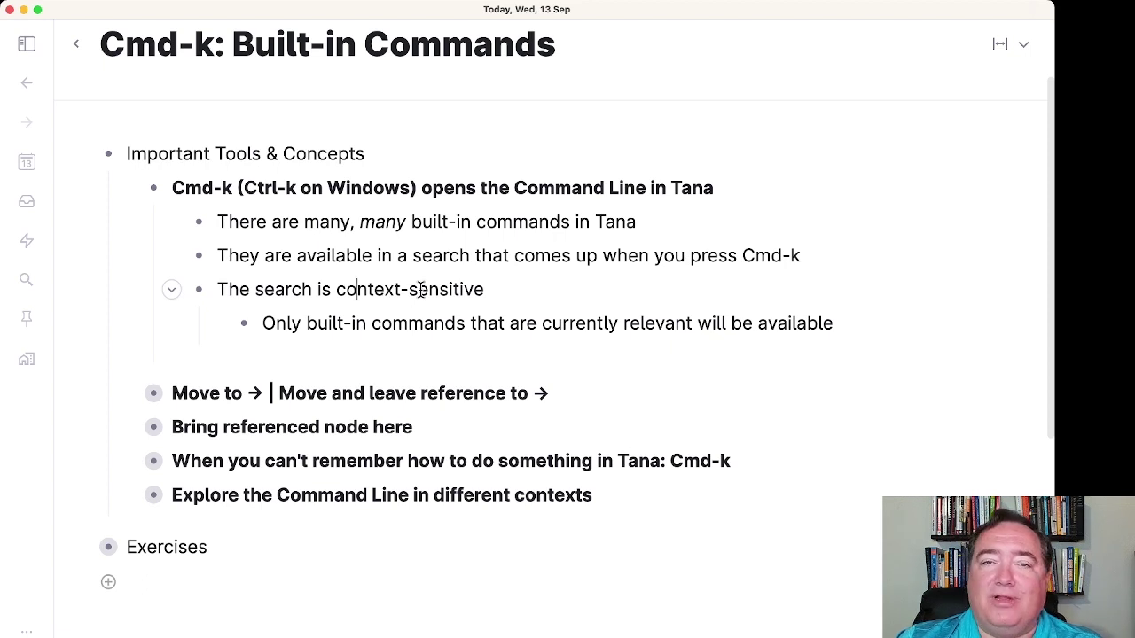
pyautogui.click(256, 289)
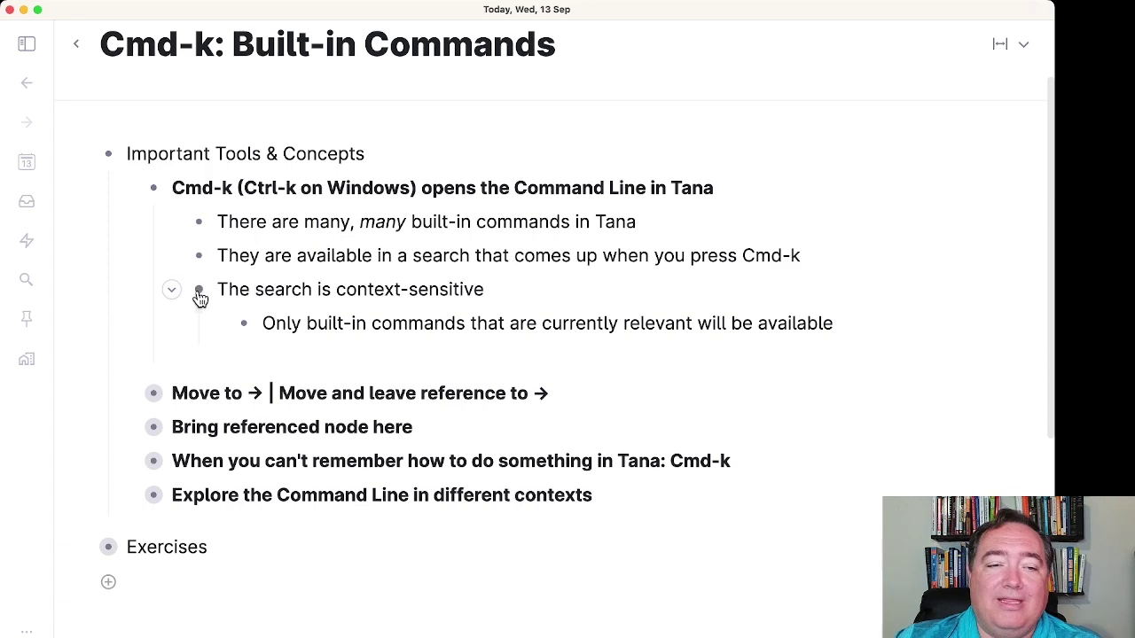
pyautogui.click(225, 289)
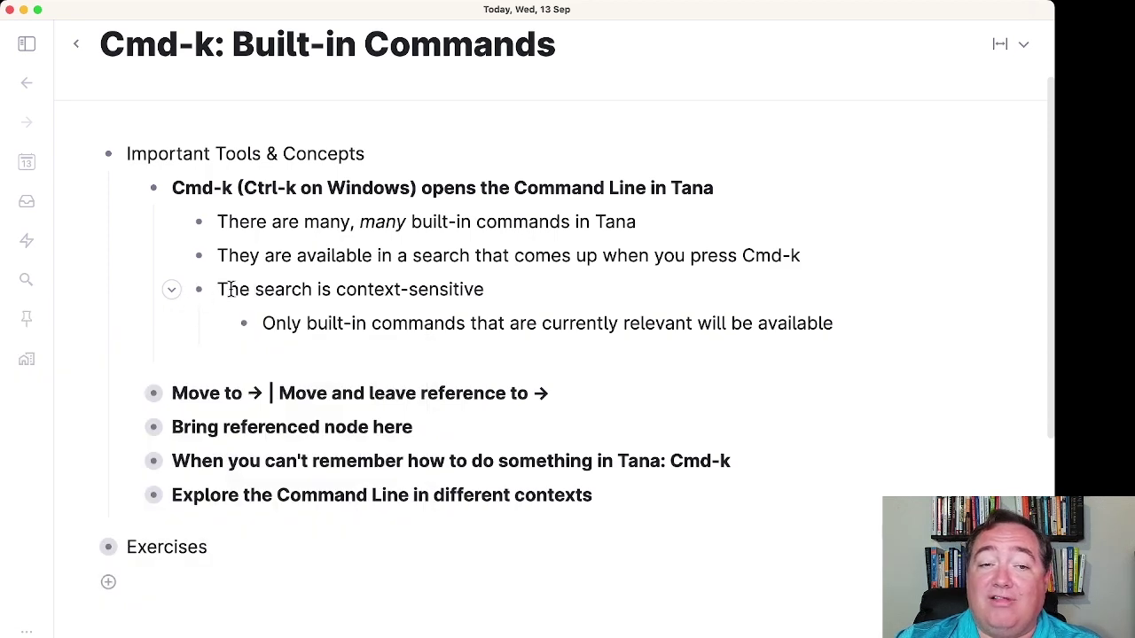
# Step: Search 'brin' in this line's command line, then clear the query and close it
pyautogui.press('super+k')
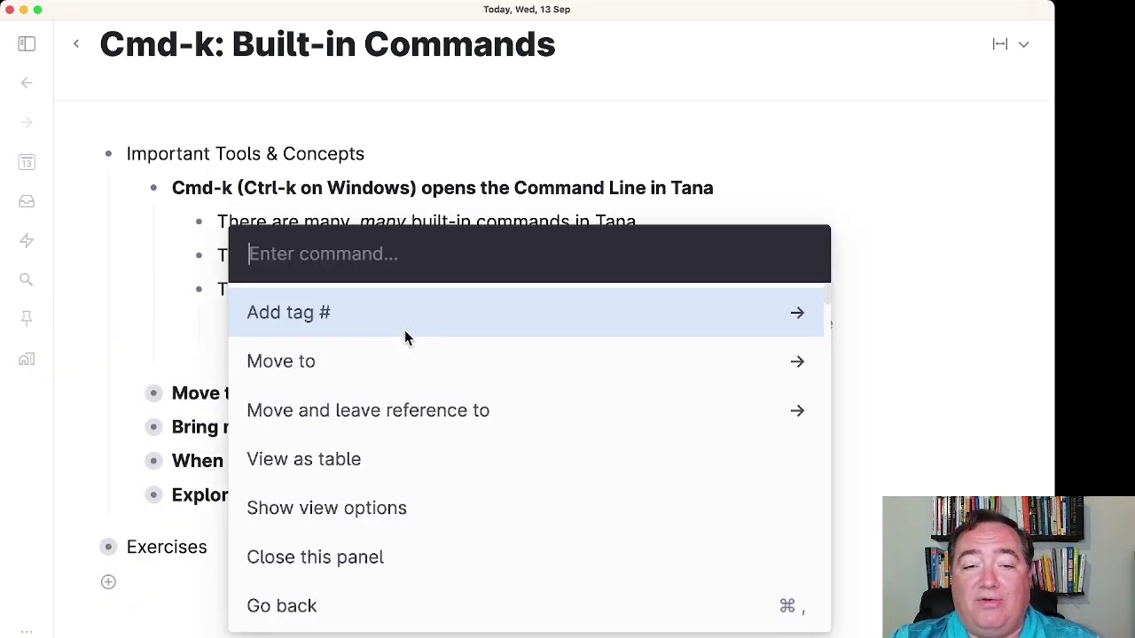
pyautogui.write('brin')
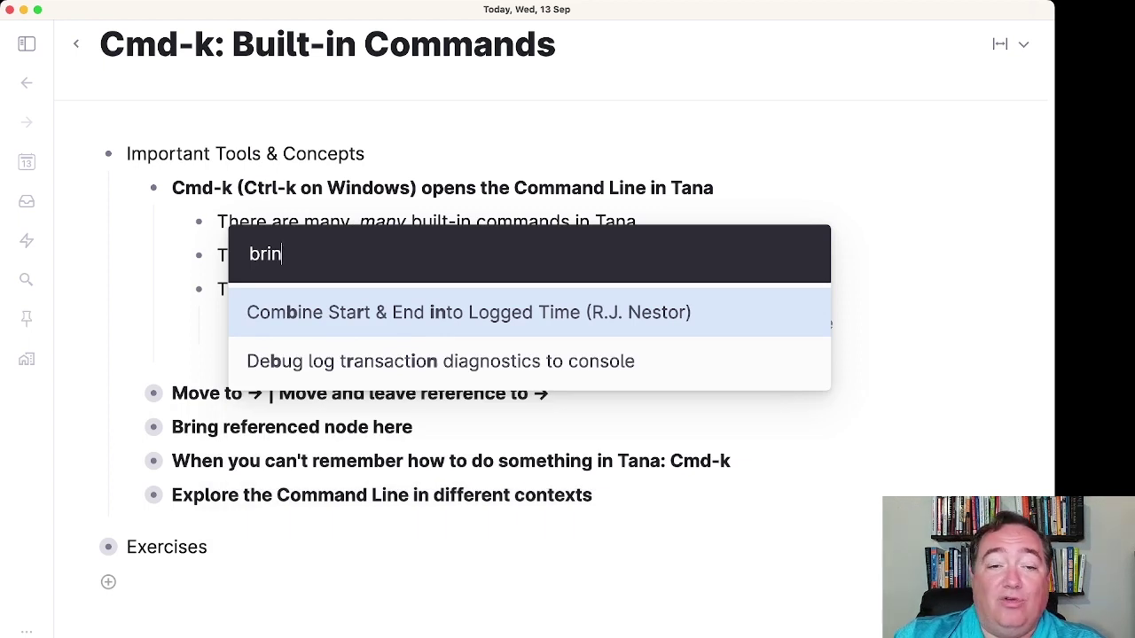
pyautogui.press('BackSpace')
pyautogui.press('BackSpace')
pyautogui.press('BackSpace')
pyautogui.press('BackSpace')
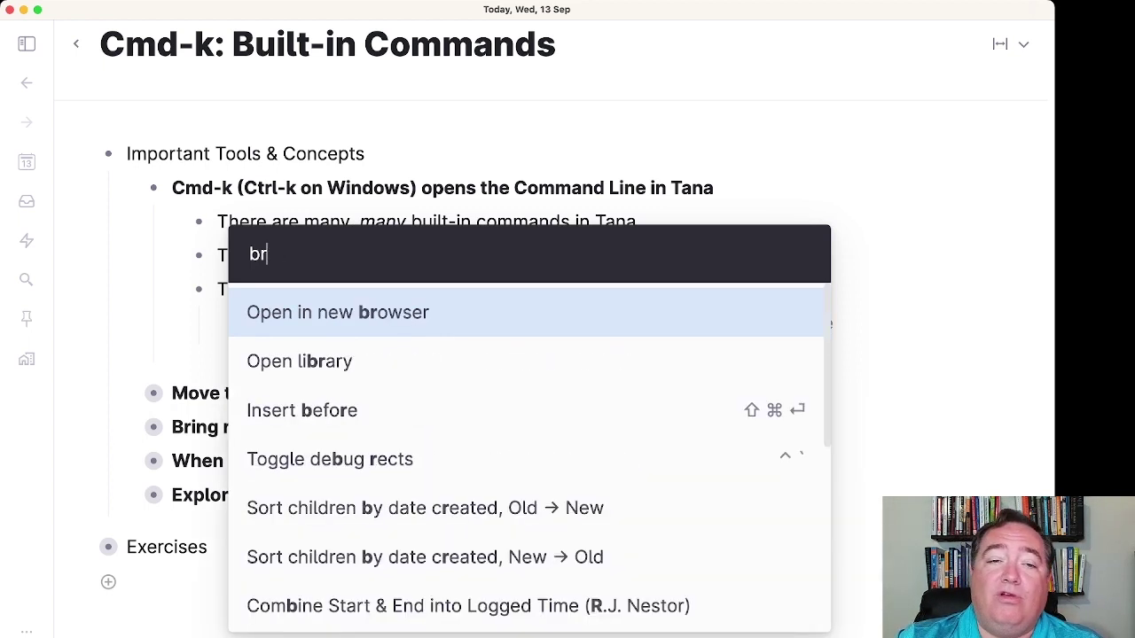
pyautogui.press('Escape')
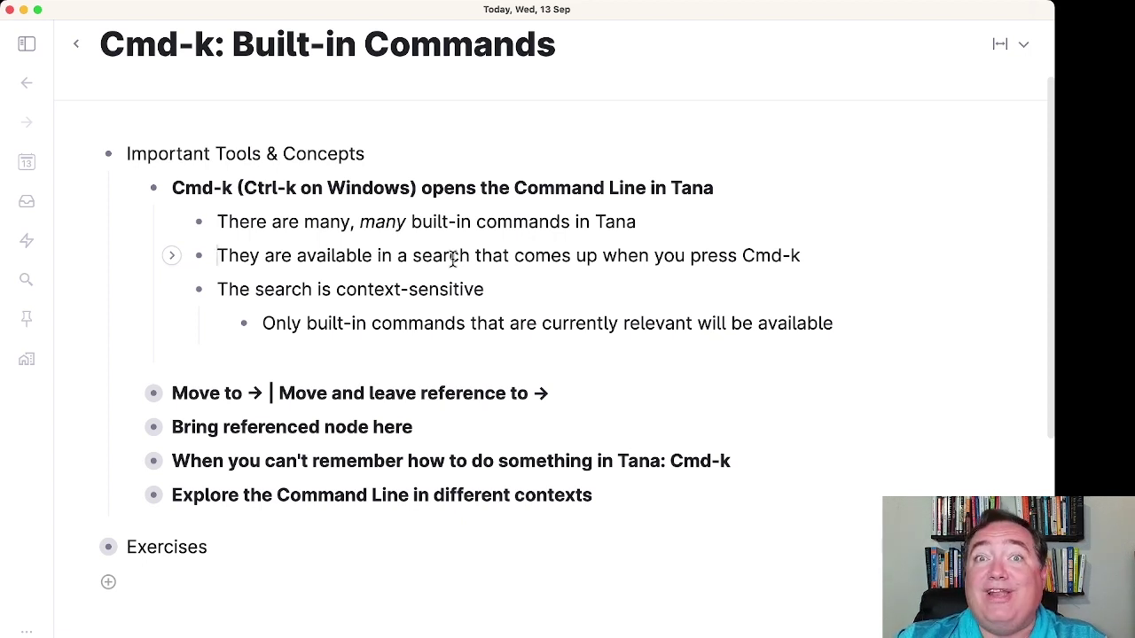
# Step: Collapse the Cmd-k node and expand Move to along with its 'They move a node' line
pyautogui.click(128, 189)
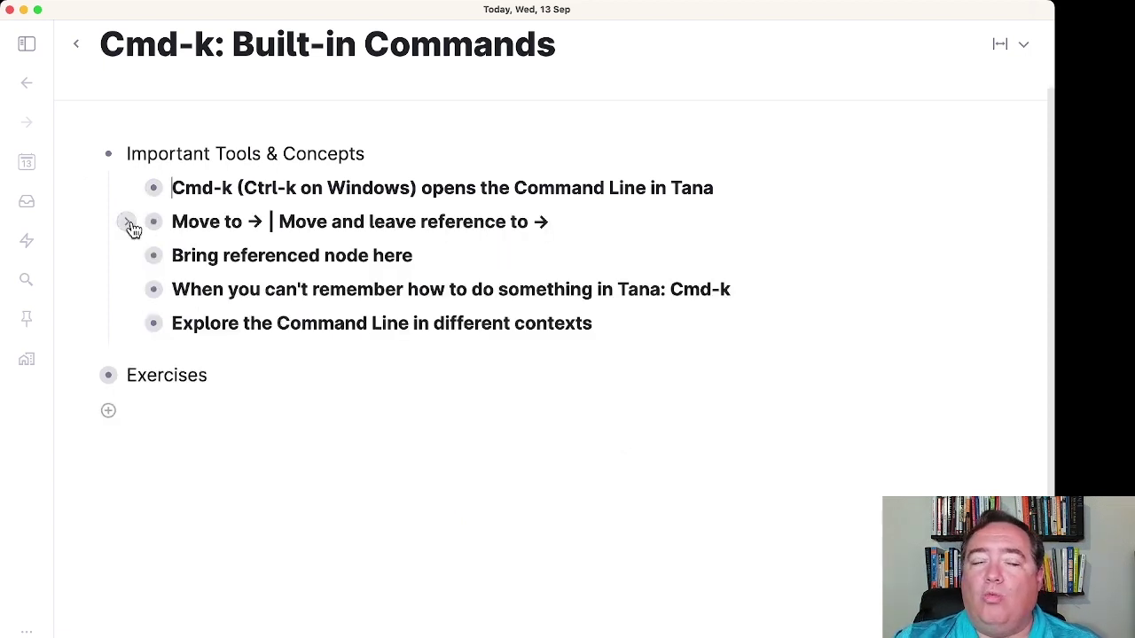
pyautogui.click(126, 226)
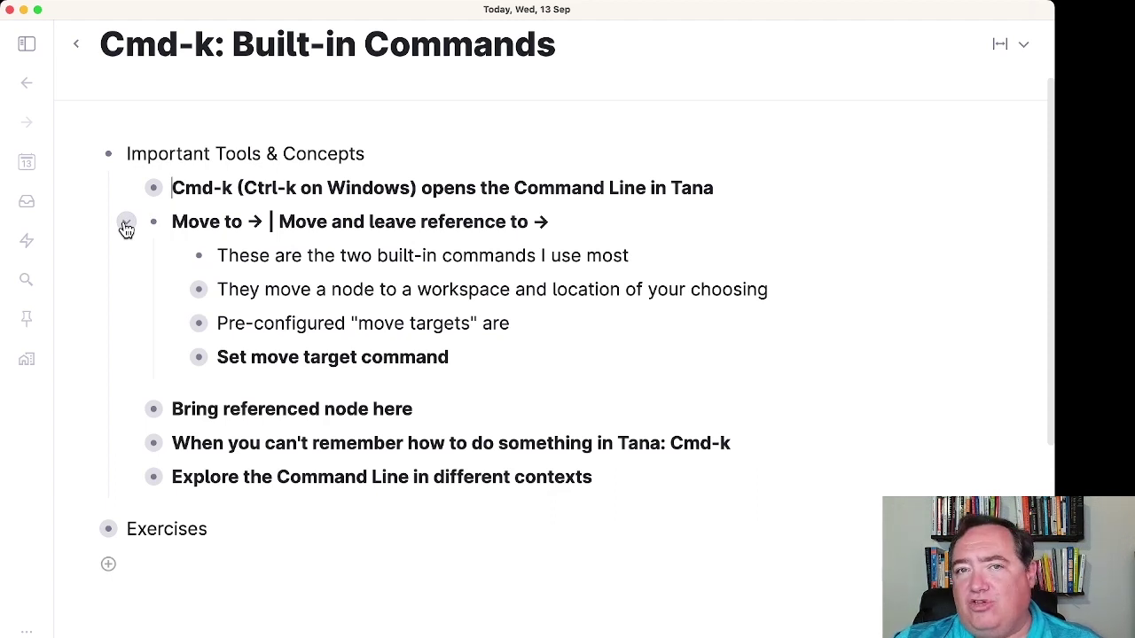
pyautogui.click(174, 293)
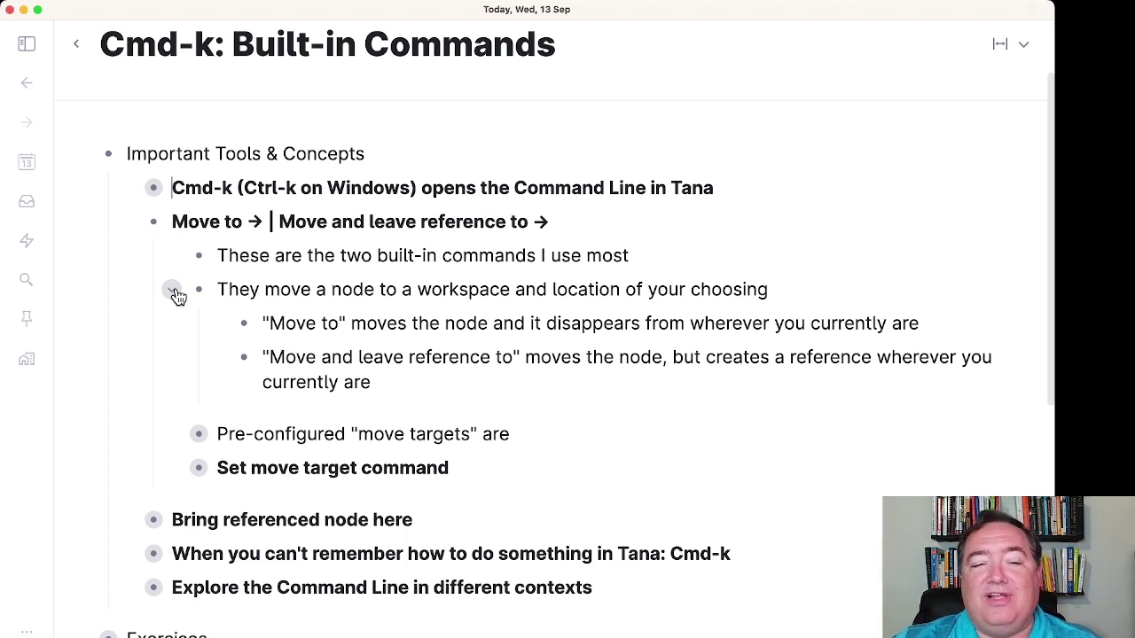
pyautogui.click(249, 298)
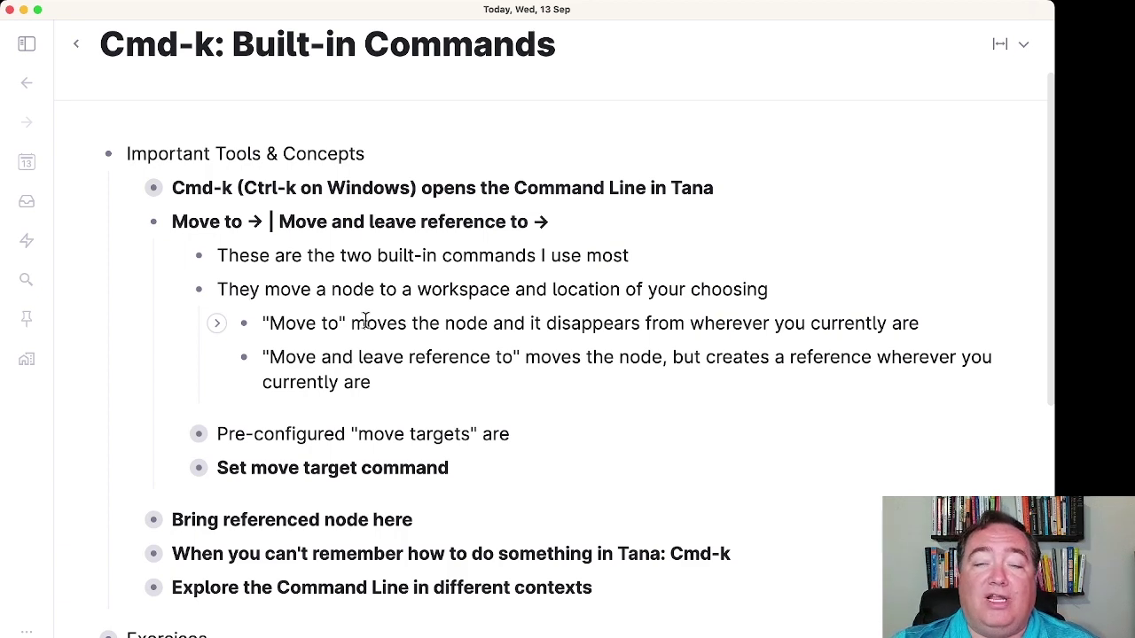
# Step: Expand the Pre-configured move targets list and highlight the words Today and Inbox
pyautogui.click(173, 292)
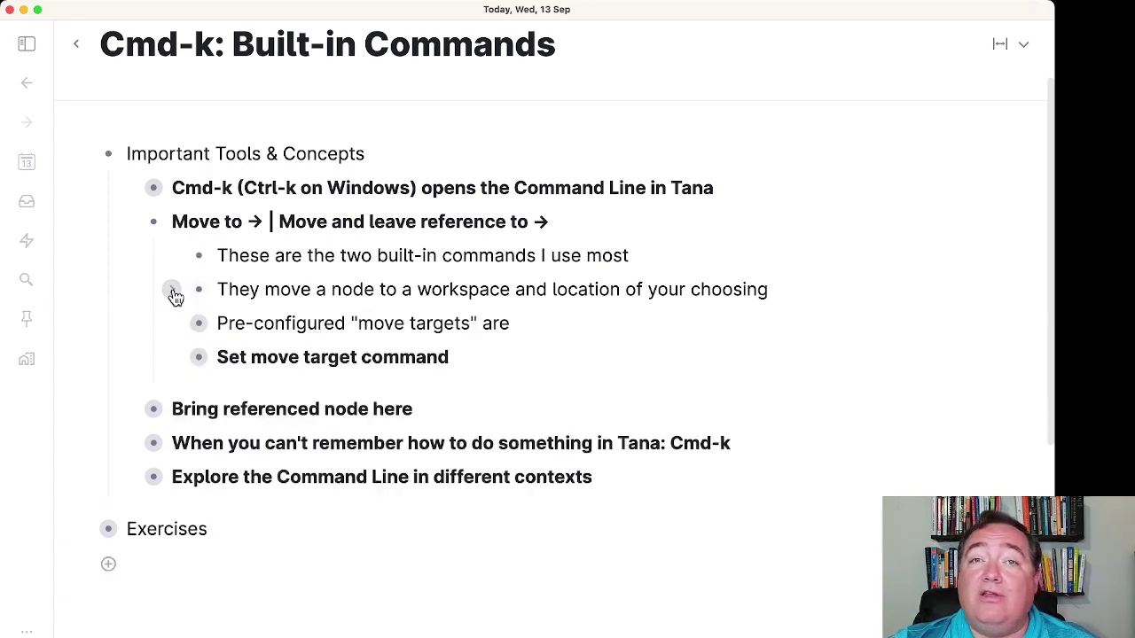
pyautogui.click(171, 325)
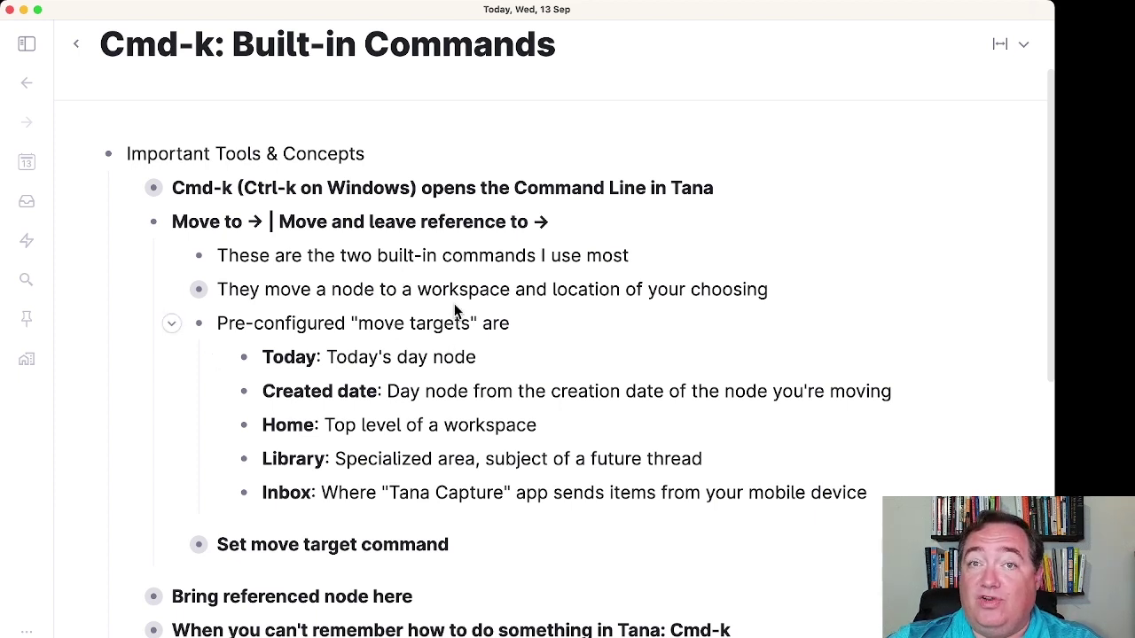
pyautogui.doubleClick(286, 359)
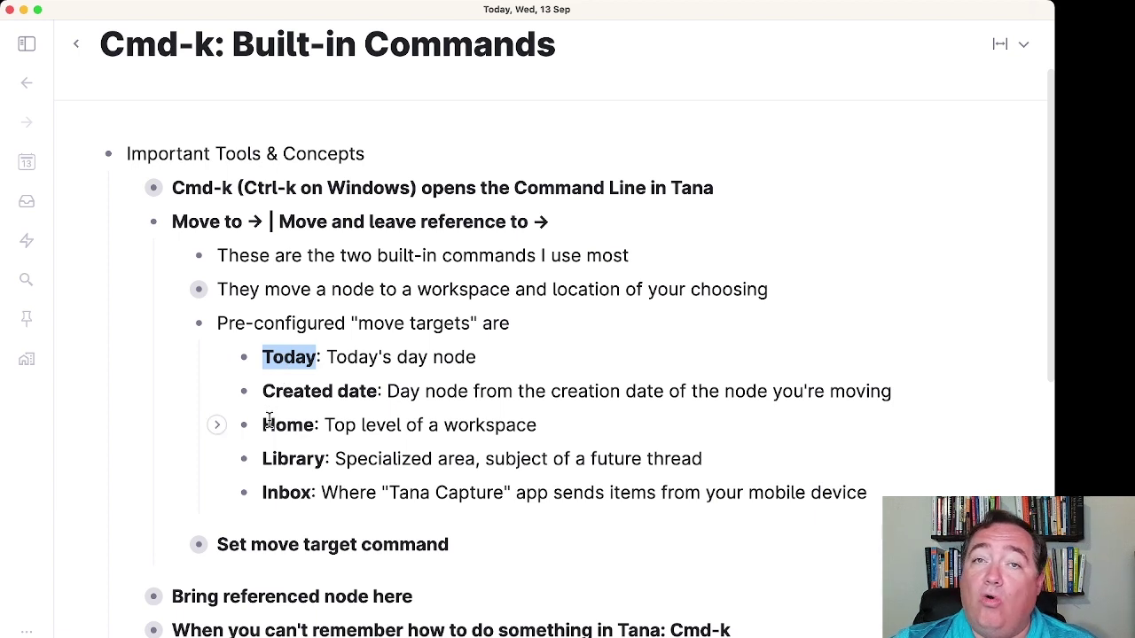
pyautogui.doubleClick(268, 494)
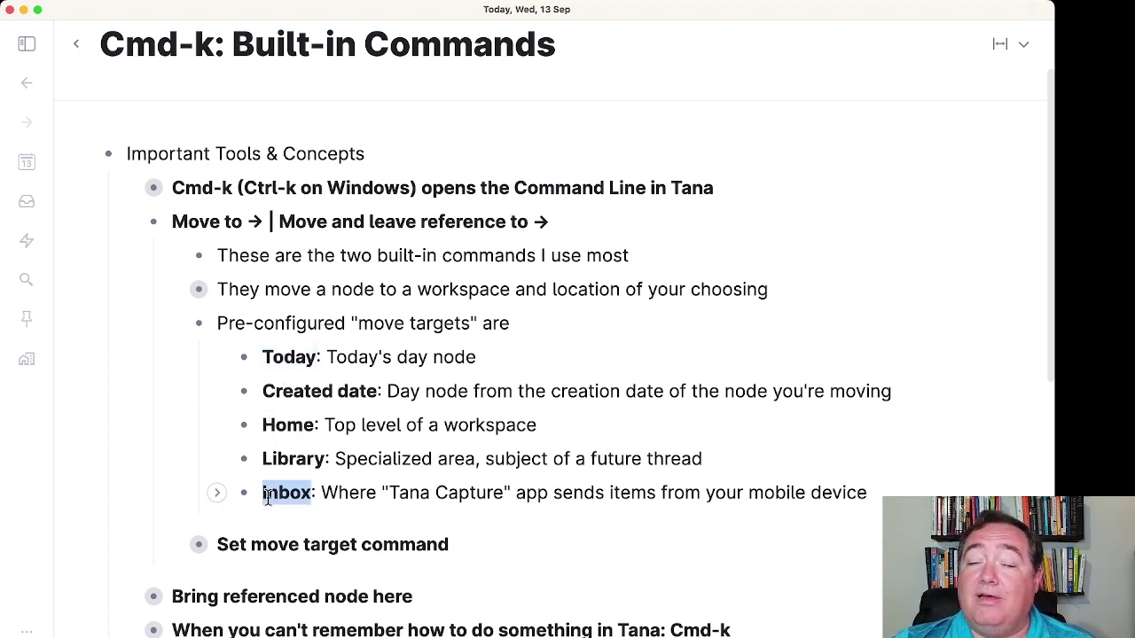
pyautogui.click(430, 356)
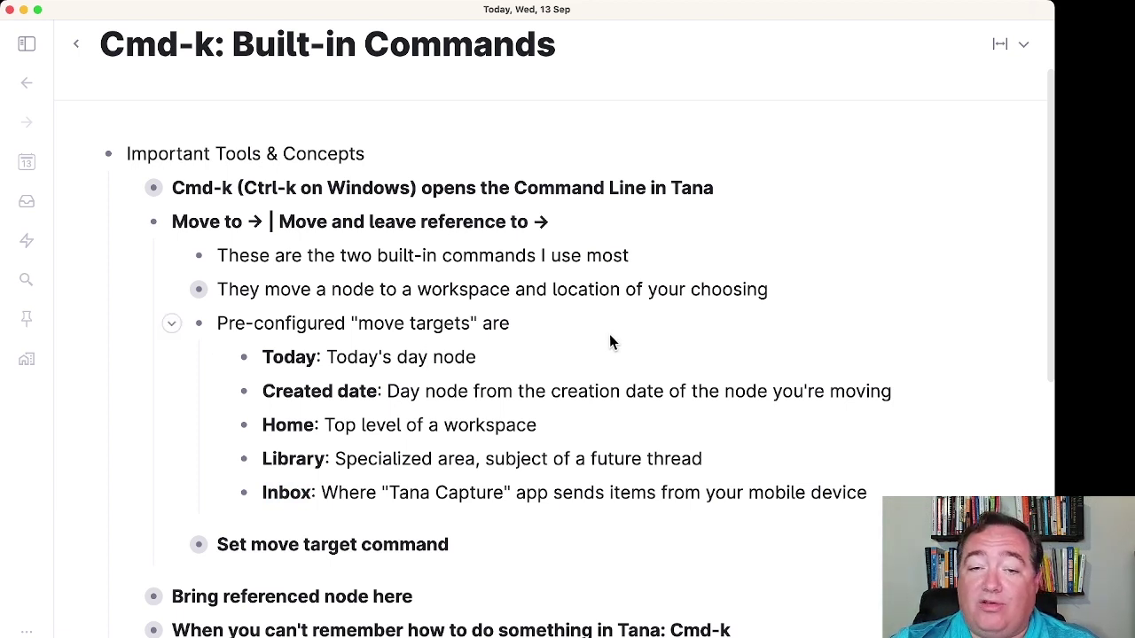
pyautogui.press('super+k')
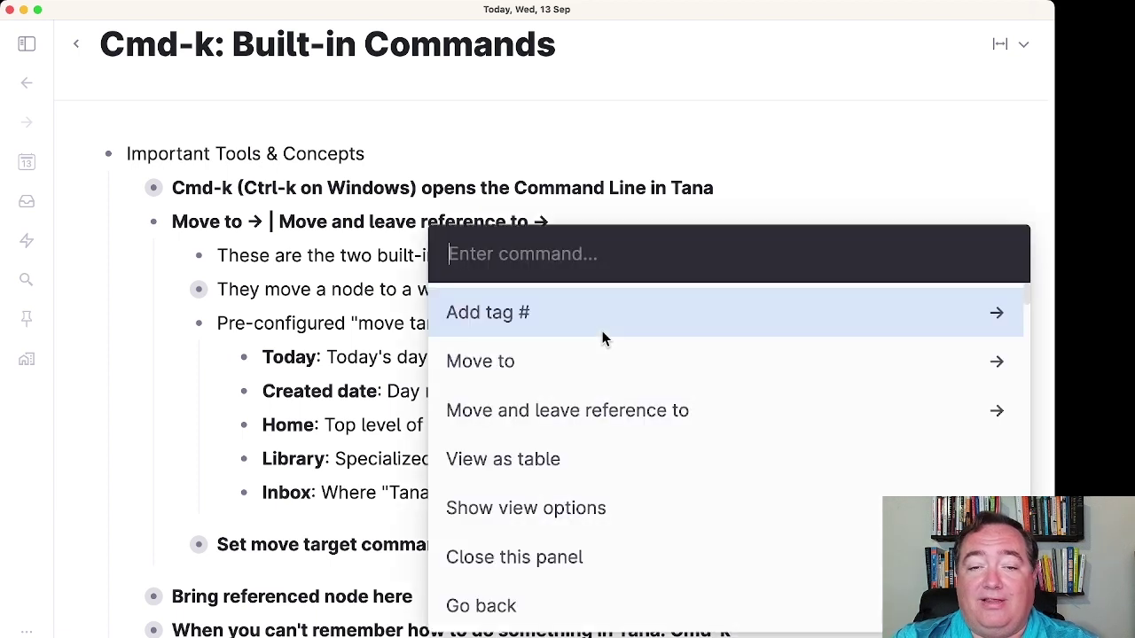
pyautogui.write('mo')
pyautogui.press('Return')
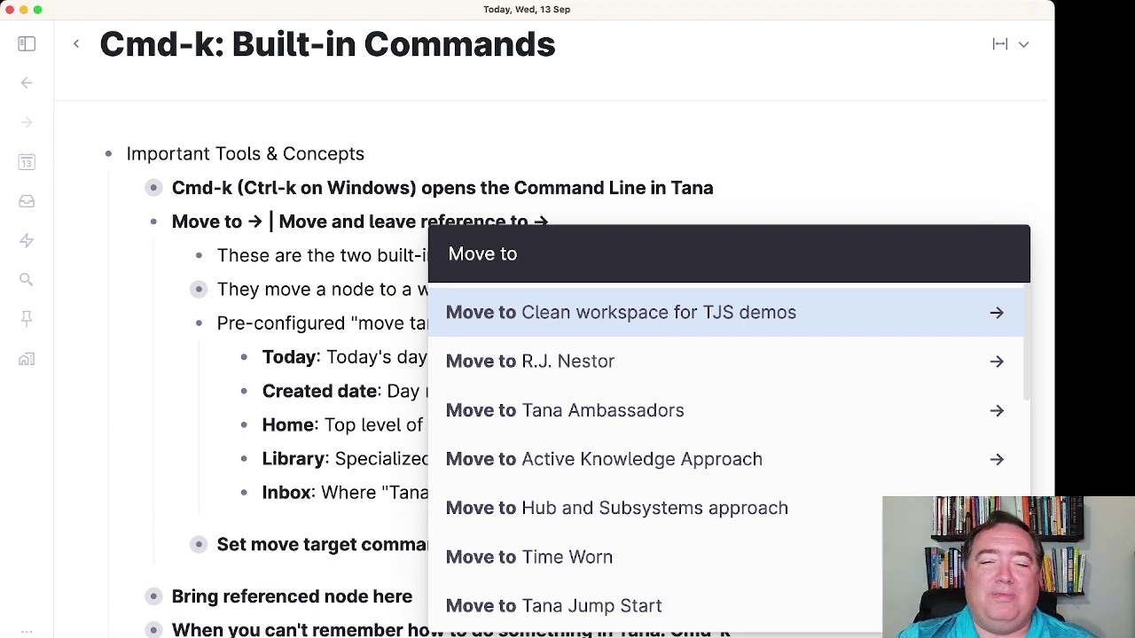
pyautogui.press('Return')
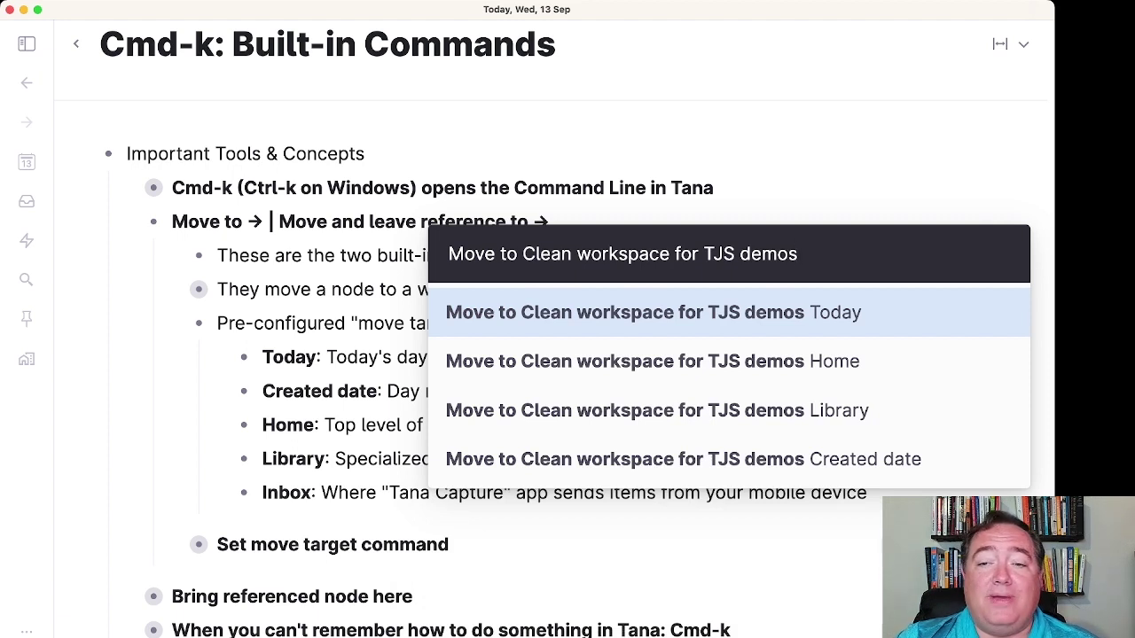
pyautogui.press('Down')
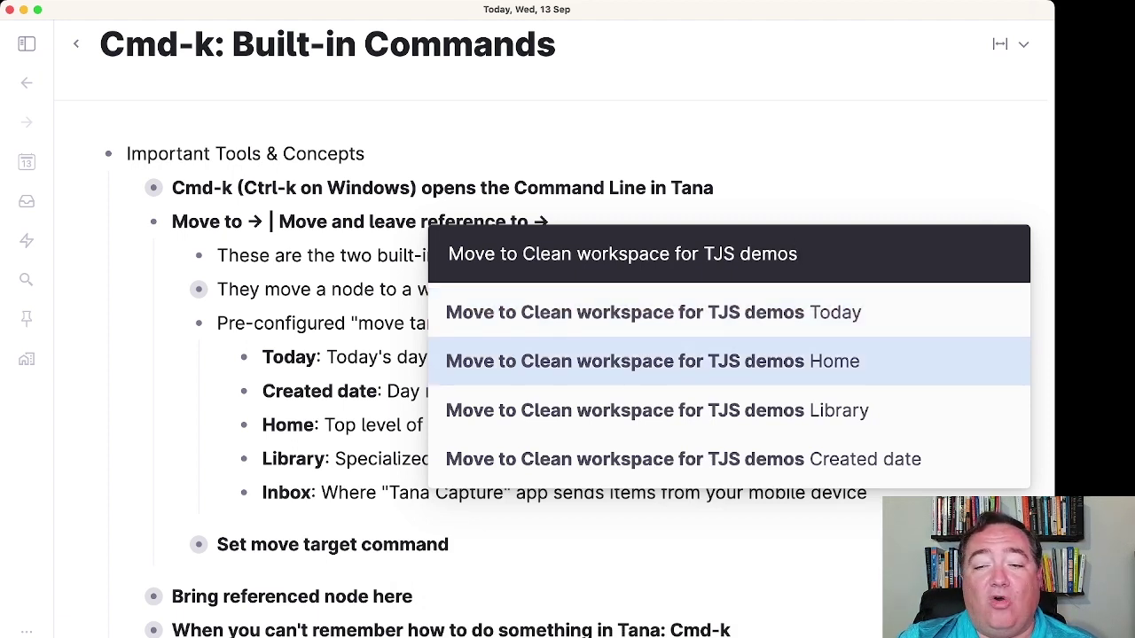
pyautogui.press('Down')
pyautogui.press('Down')
pyautogui.press('Down')
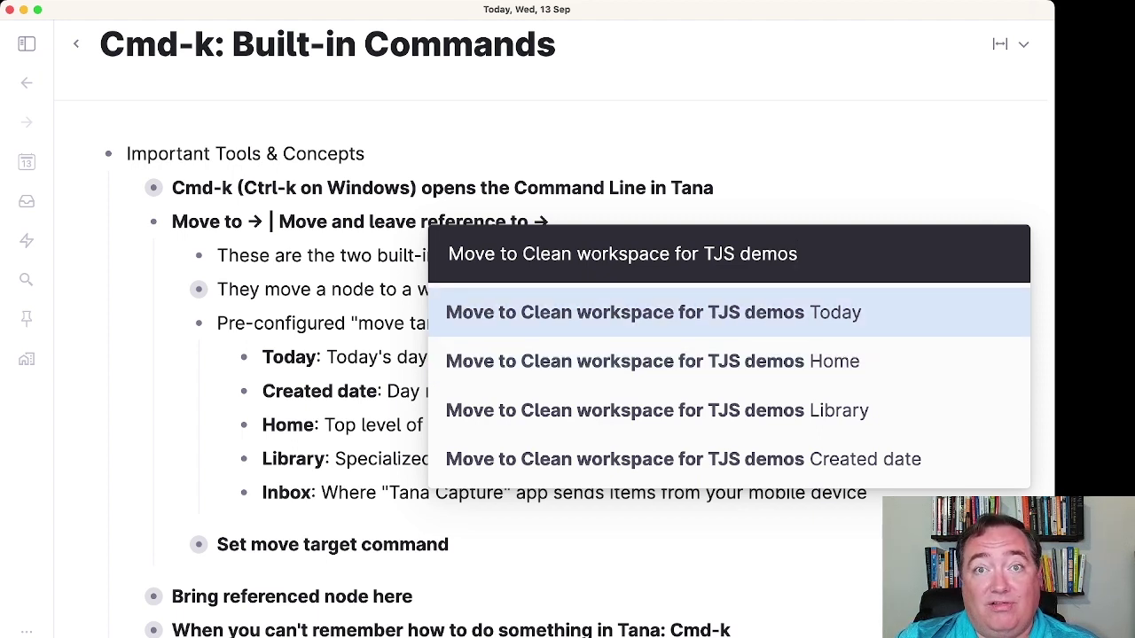
pyautogui.press('Escape')
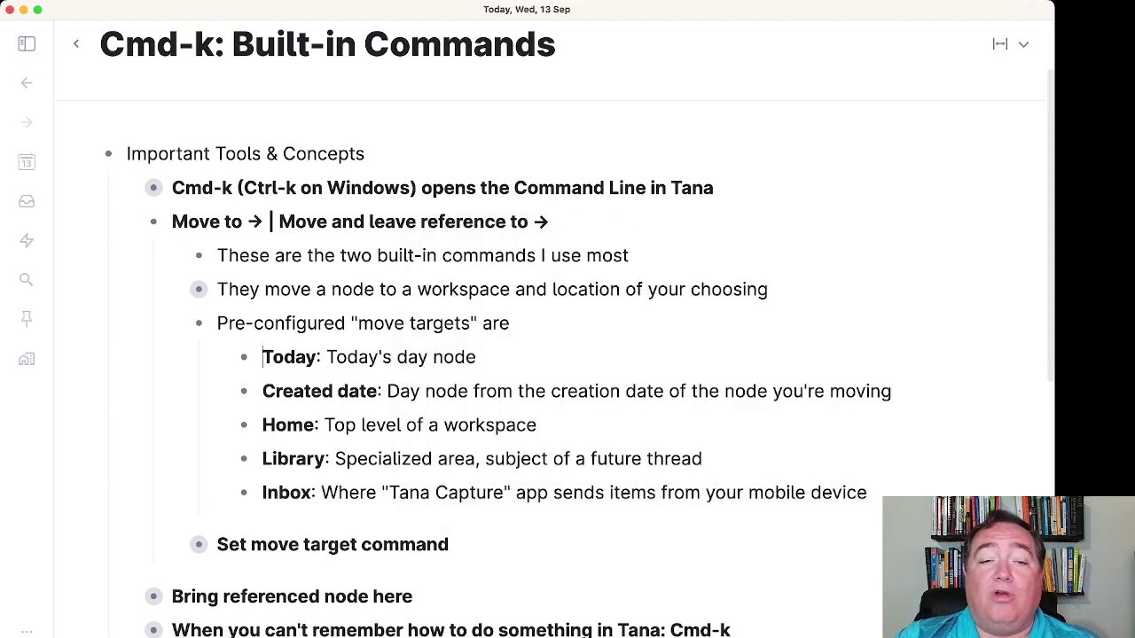
pyautogui.click(262, 390)
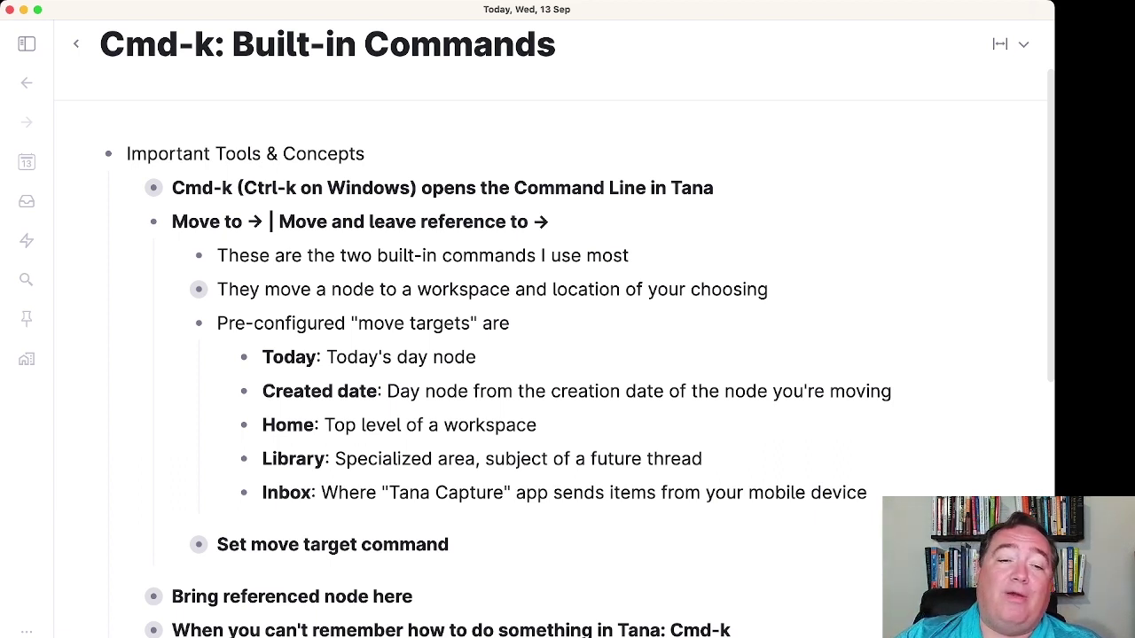
pyautogui.click(567, 334)
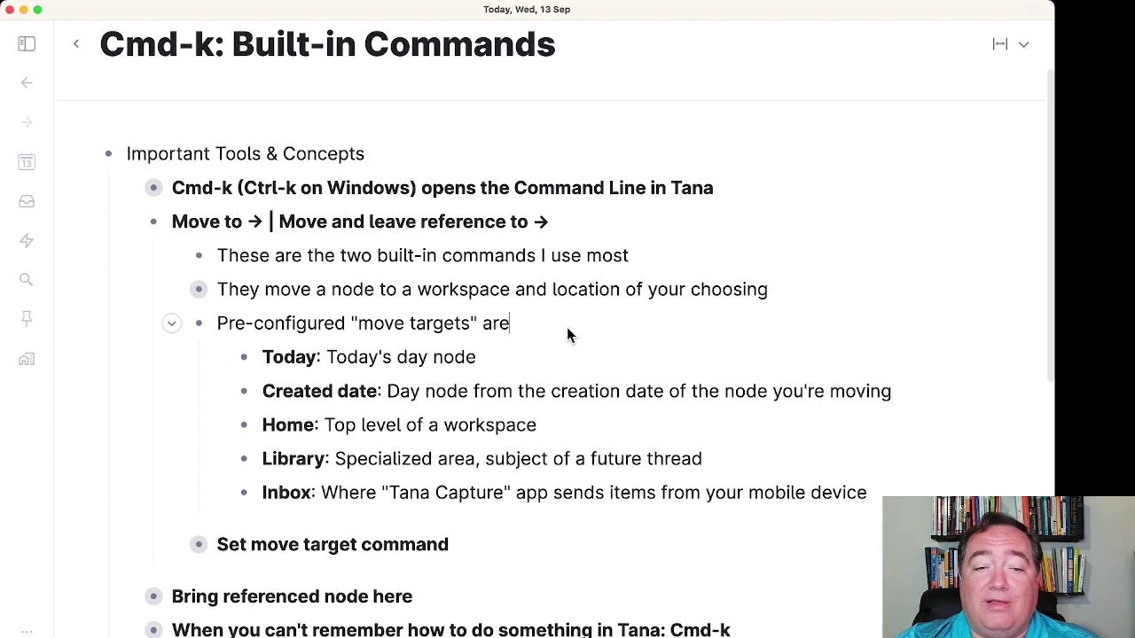
pyautogui.press('super+k')
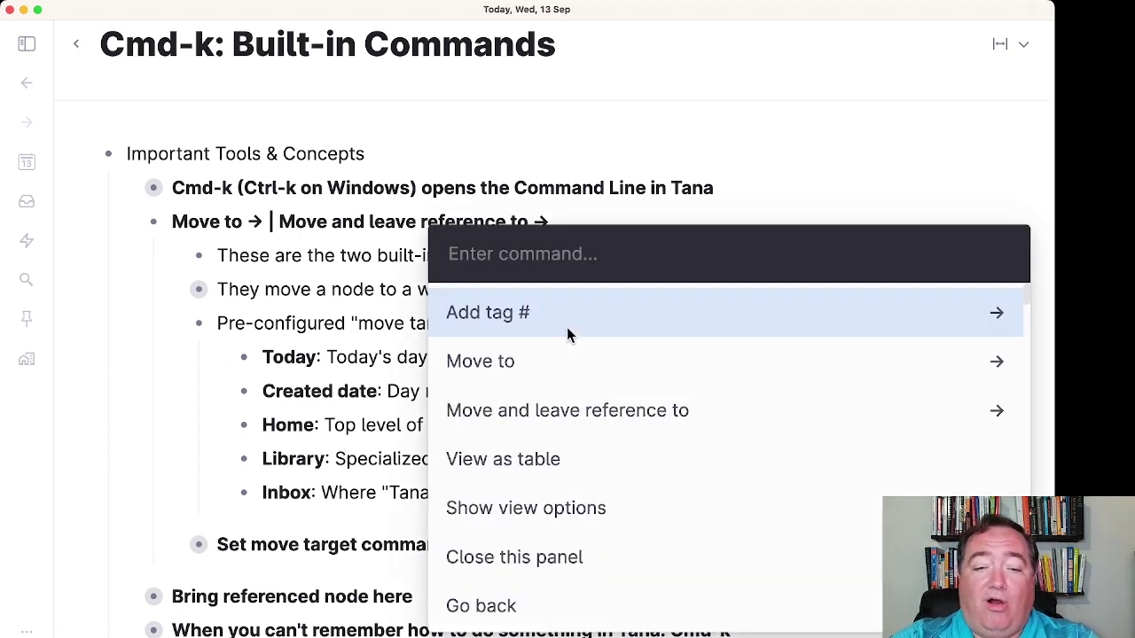
pyautogui.write('mo')
pyautogui.press('Down')
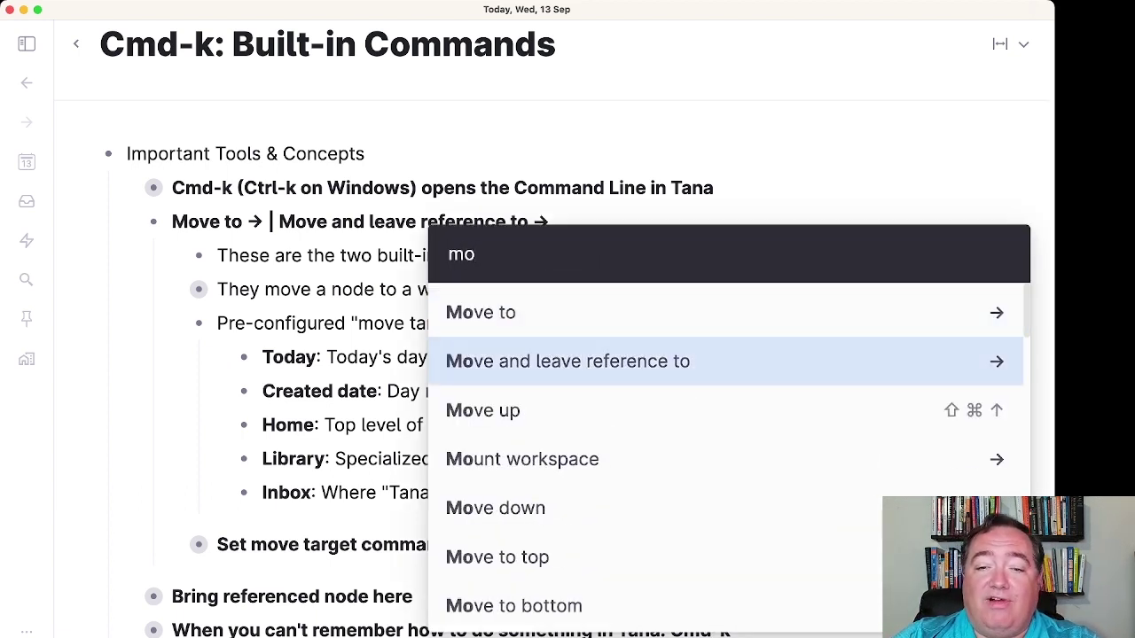
pyautogui.press('Return')
pyautogui.press('Return')
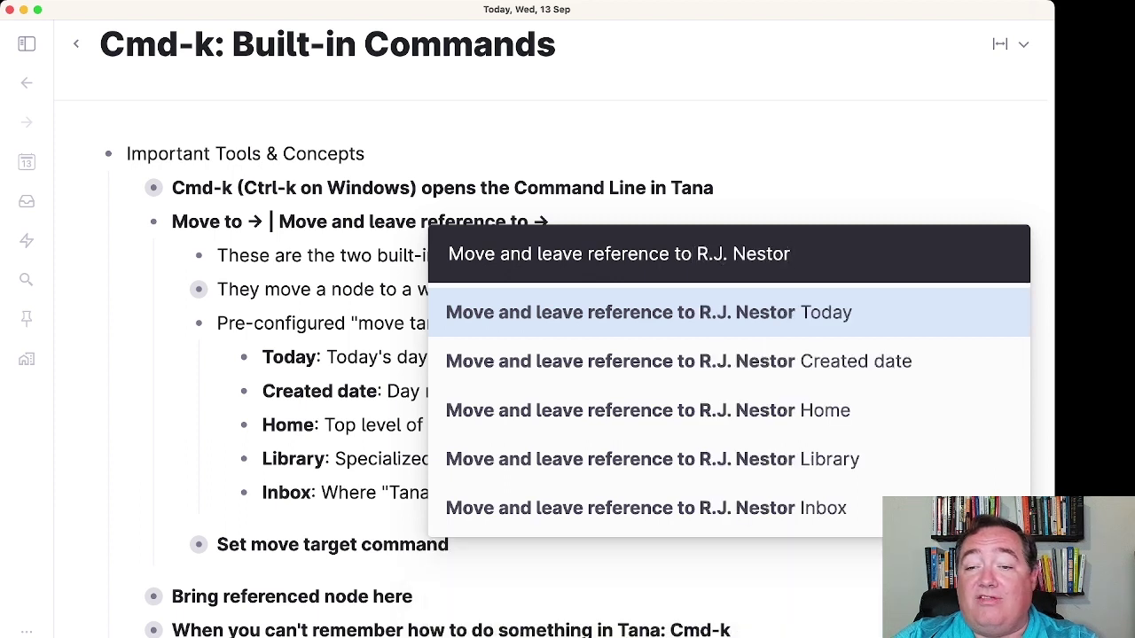
pyautogui.press('Down')
pyautogui.press('Down')
pyautogui.press('Down')
pyautogui.press('Down')
pyautogui.press('Up')
pyautogui.press('Up')
pyautogui.press('Up')
pyautogui.press('Down')
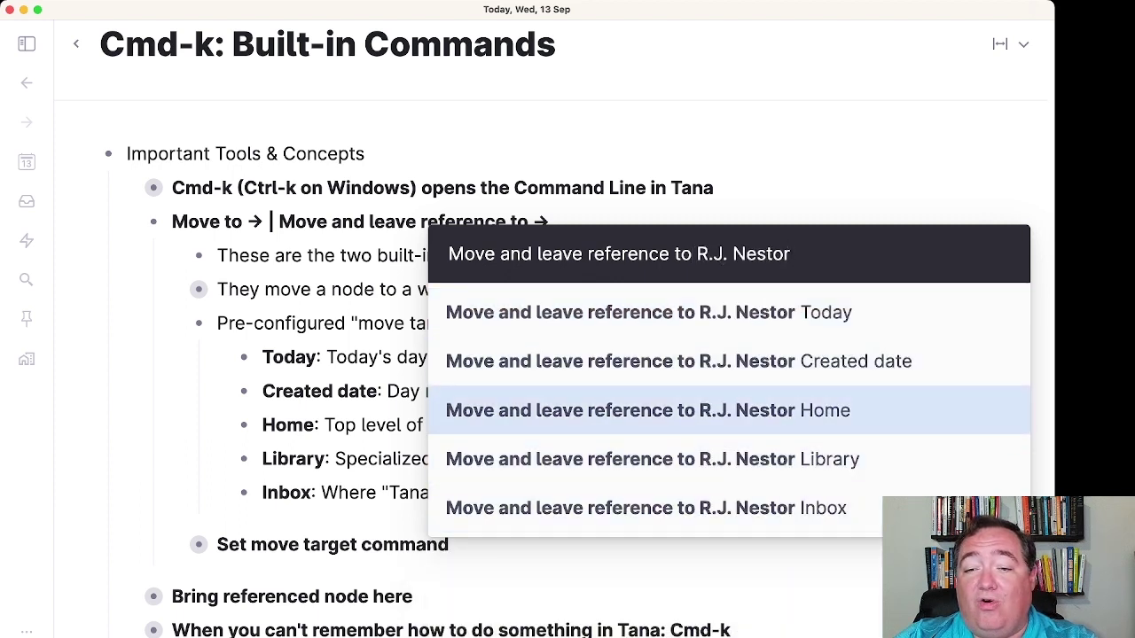
pyautogui.press('Down')
pyautogui.press('Down')
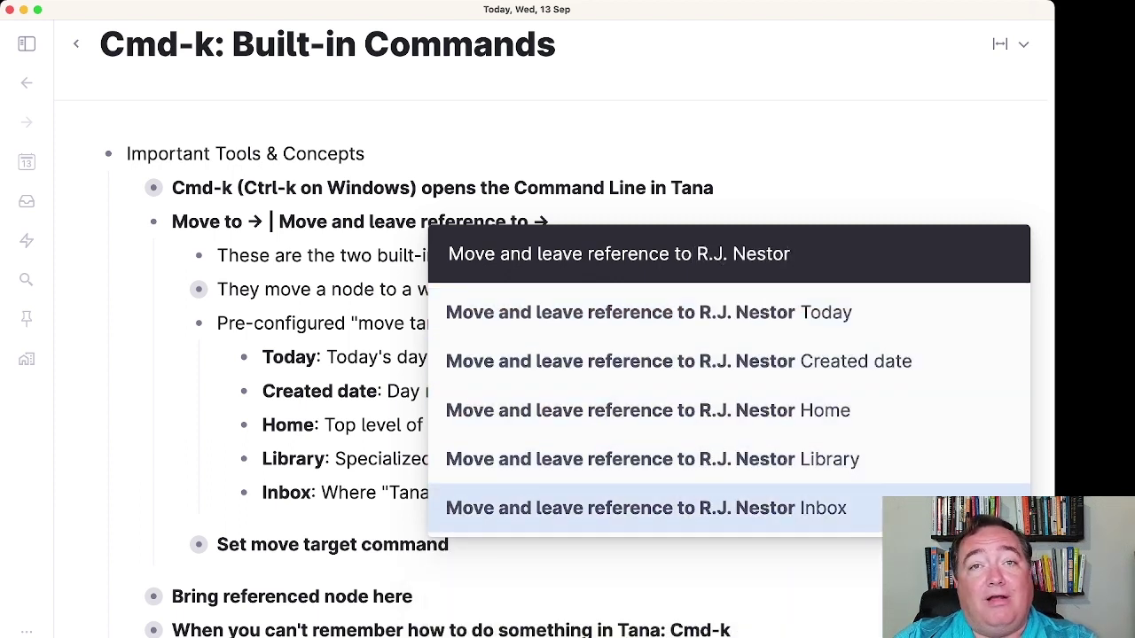
pyautogui.press('Escape')
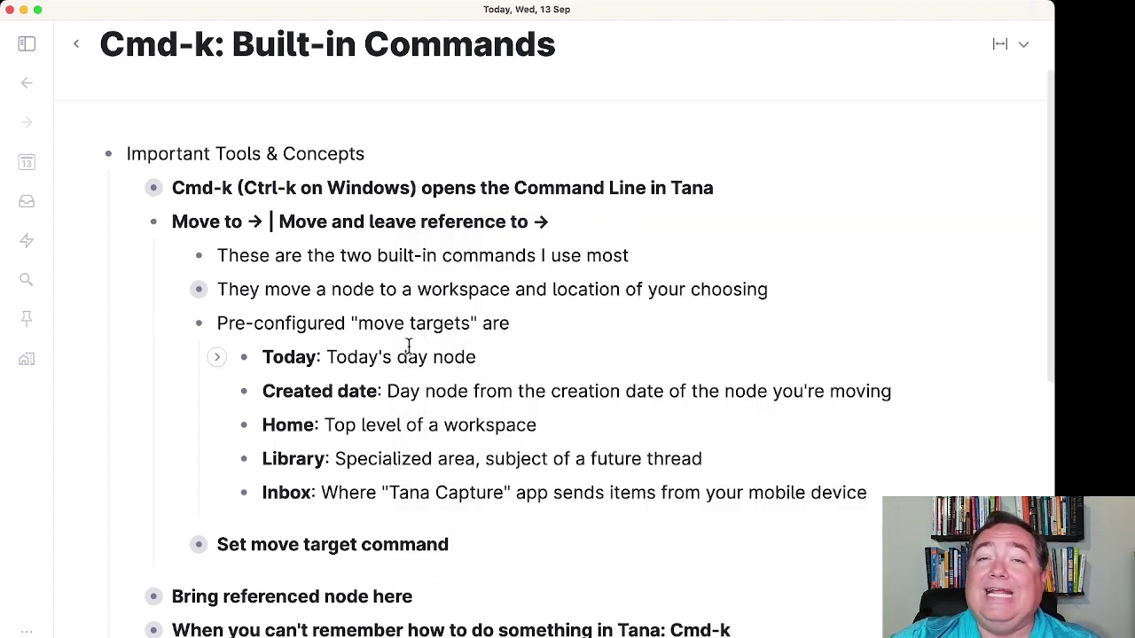
# Step: Add a child node 'New Move Target' under the expanded Set move target command
pyautogui.click(172, 325)
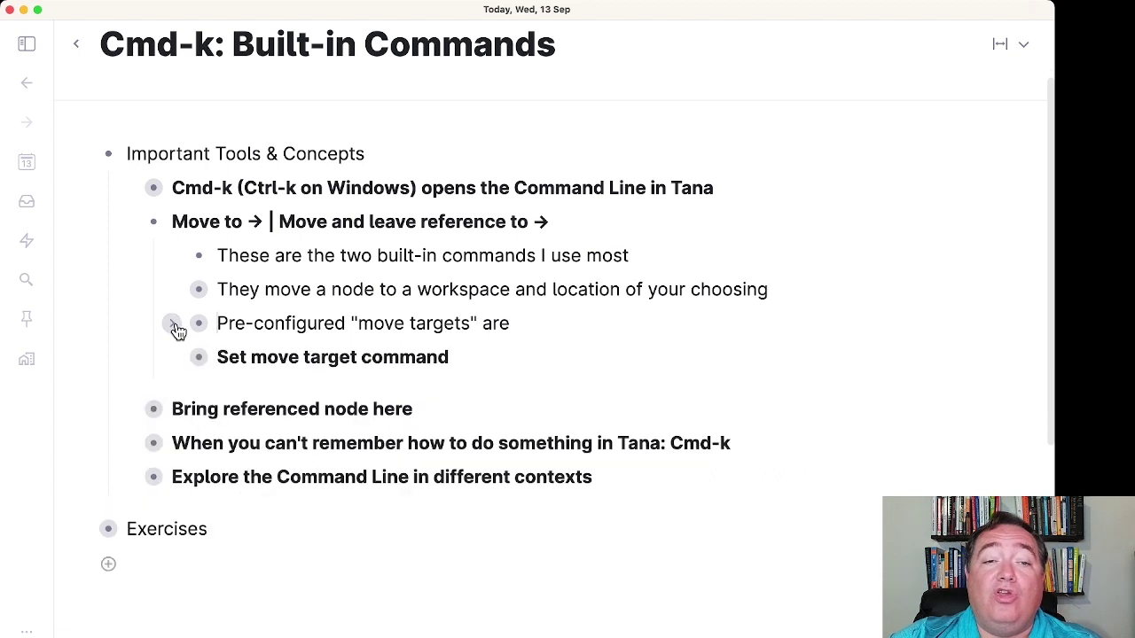
pyautogui.click(173, 359)
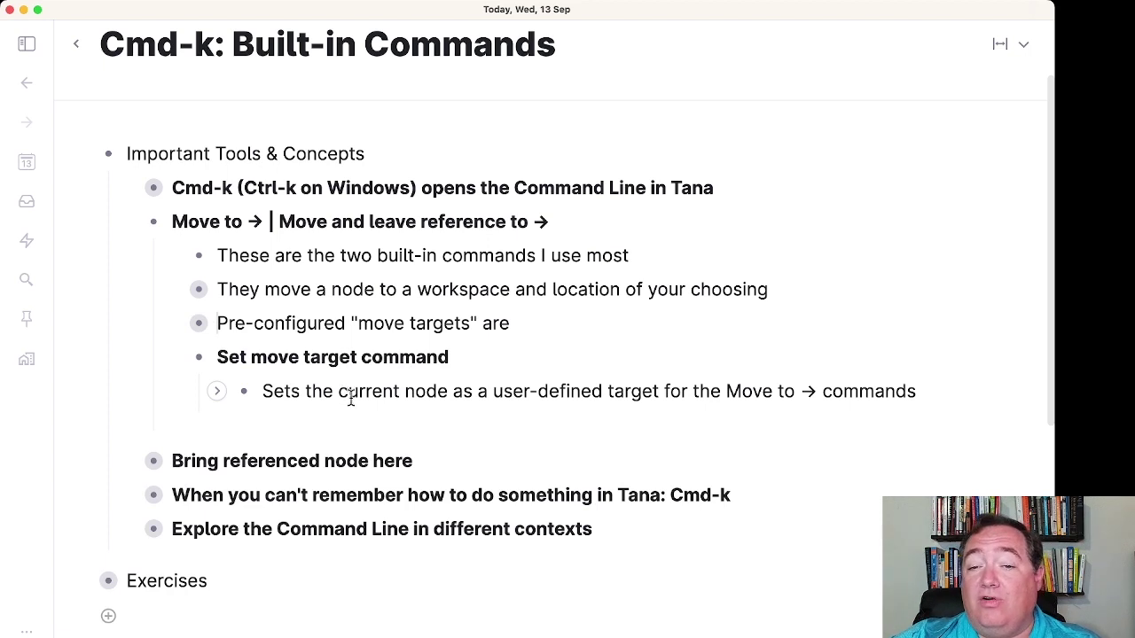
pyautogui.click(936, 392)
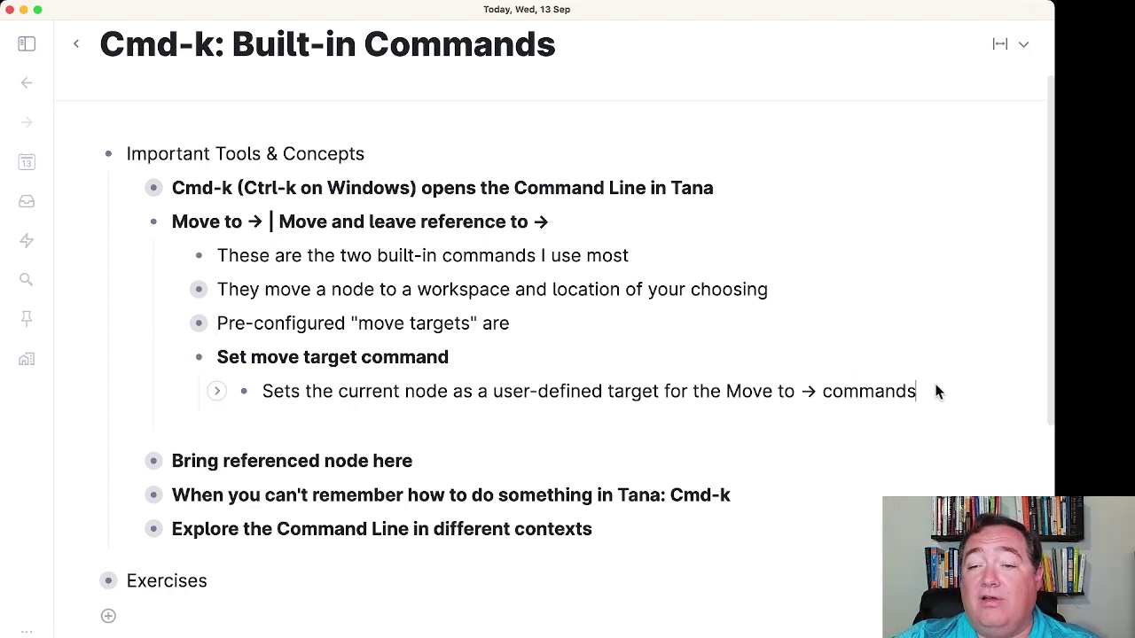
pyautogui.press('Return')
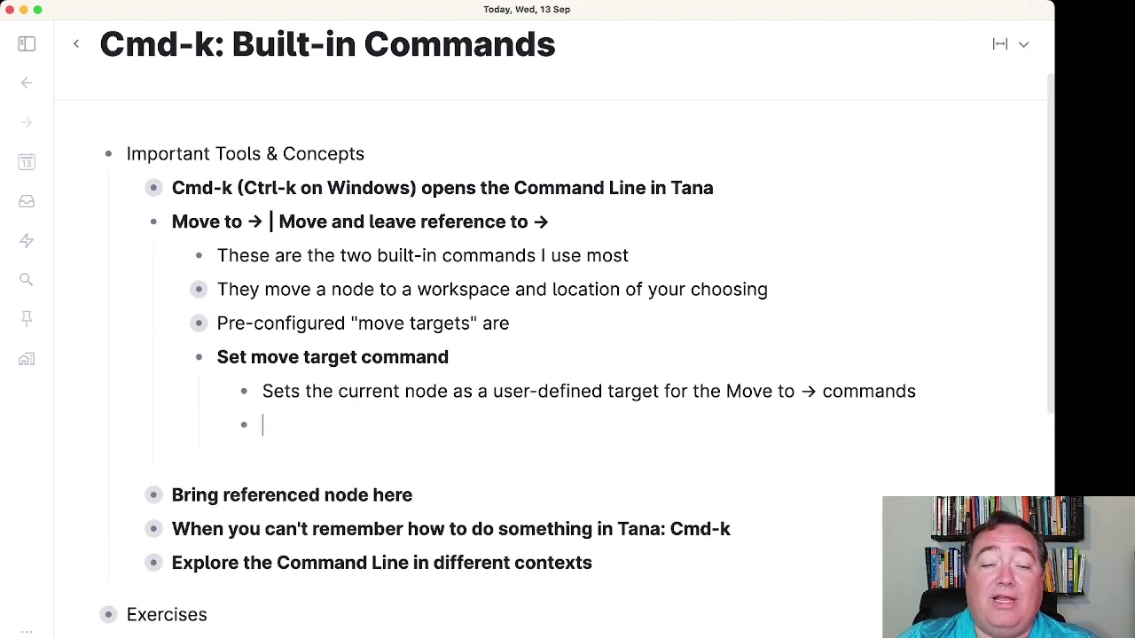
pyautogui.write('New ')
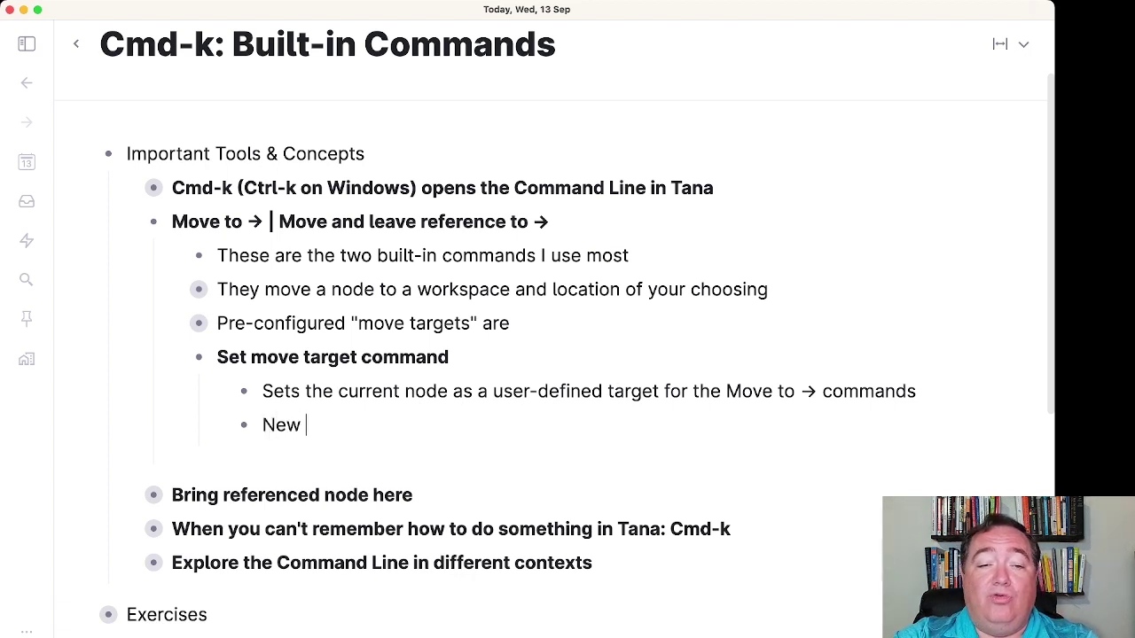
pyautogui.write('Move Tar')
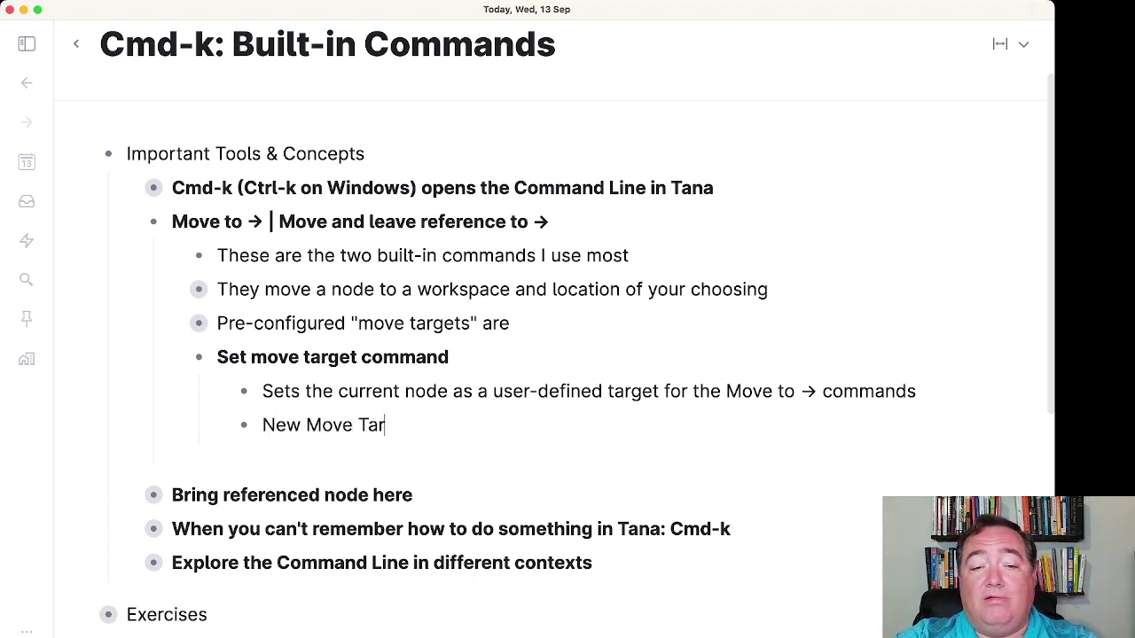
pyautogui.write('get')
# Step: Run the Set move target command on the New Move Target node
pyautogui.press('super+k')
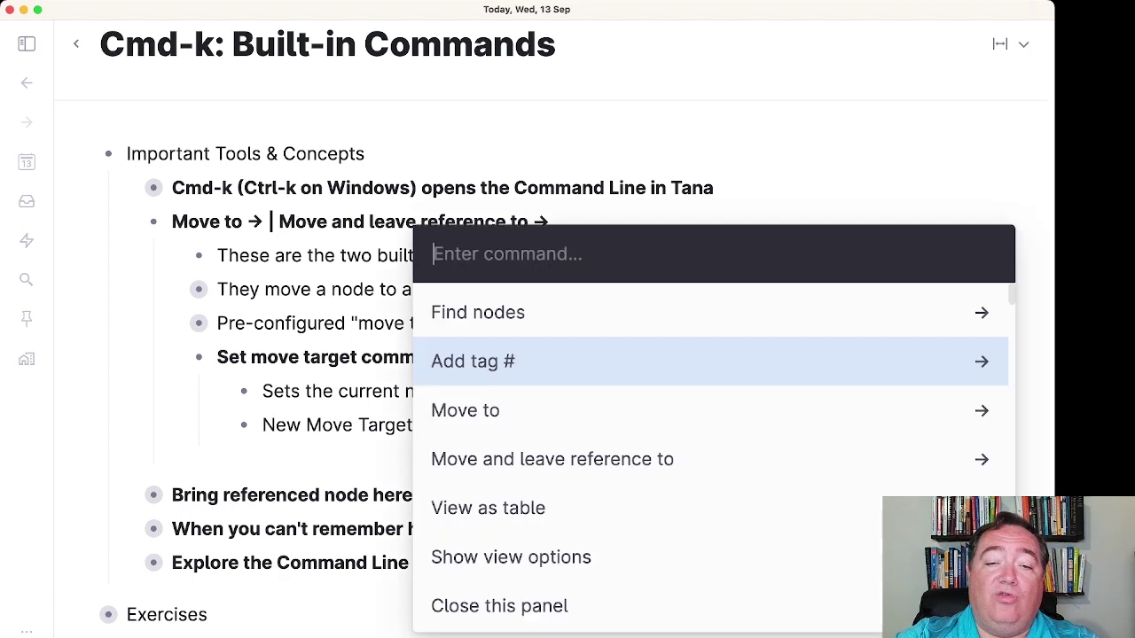
pyautogui.write('set')
pyautogui.press('Down')
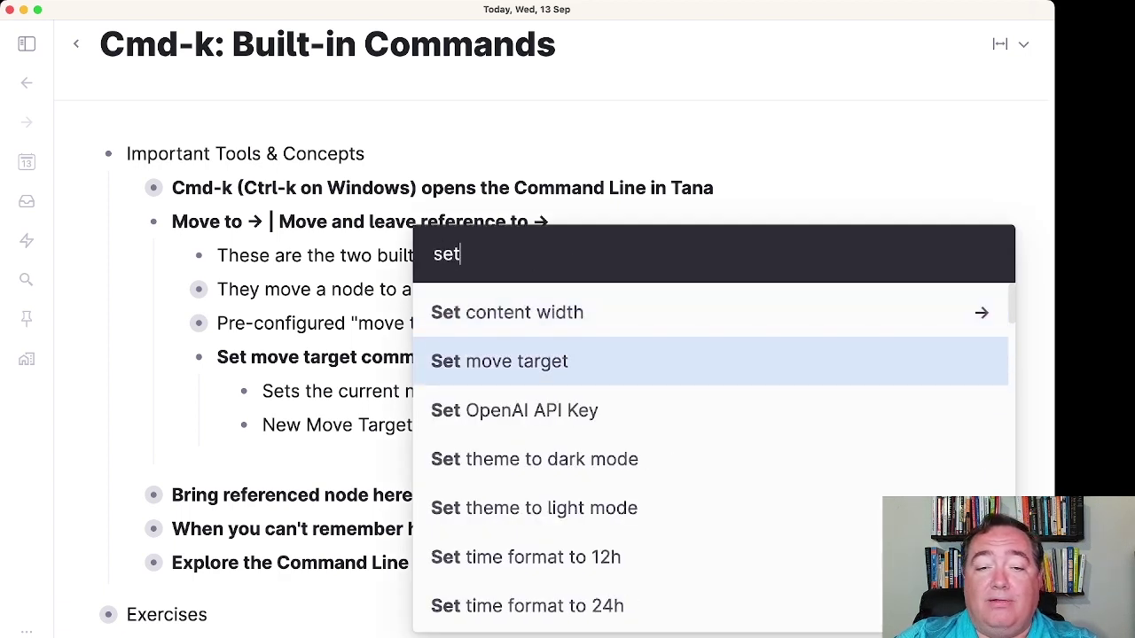
pyautogui.press('Up')
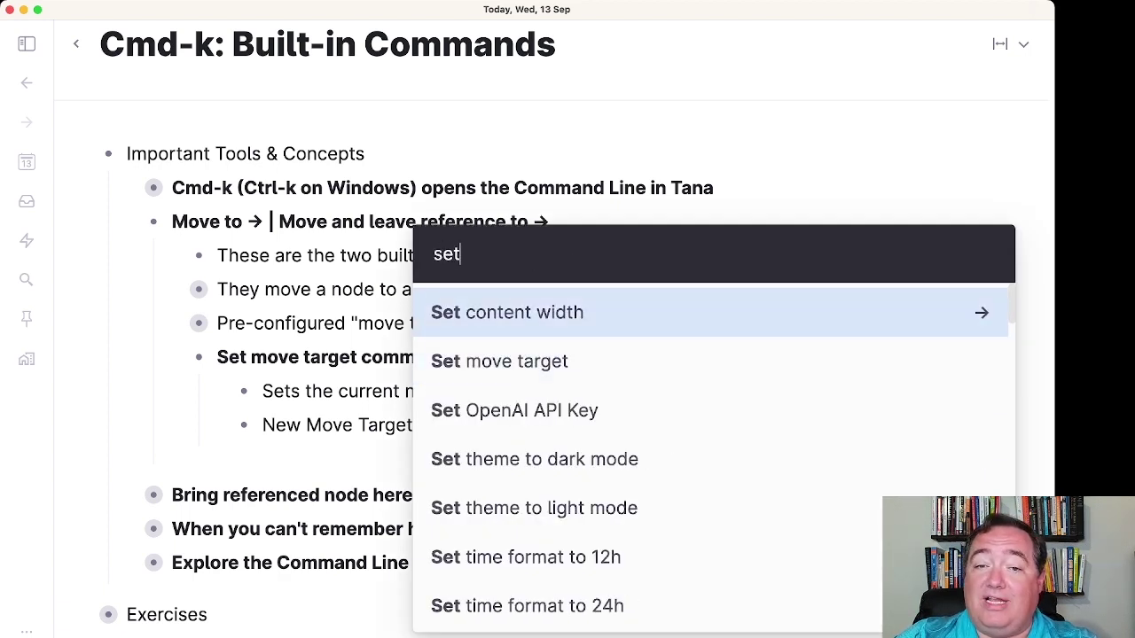
pyautogui.press('Down')
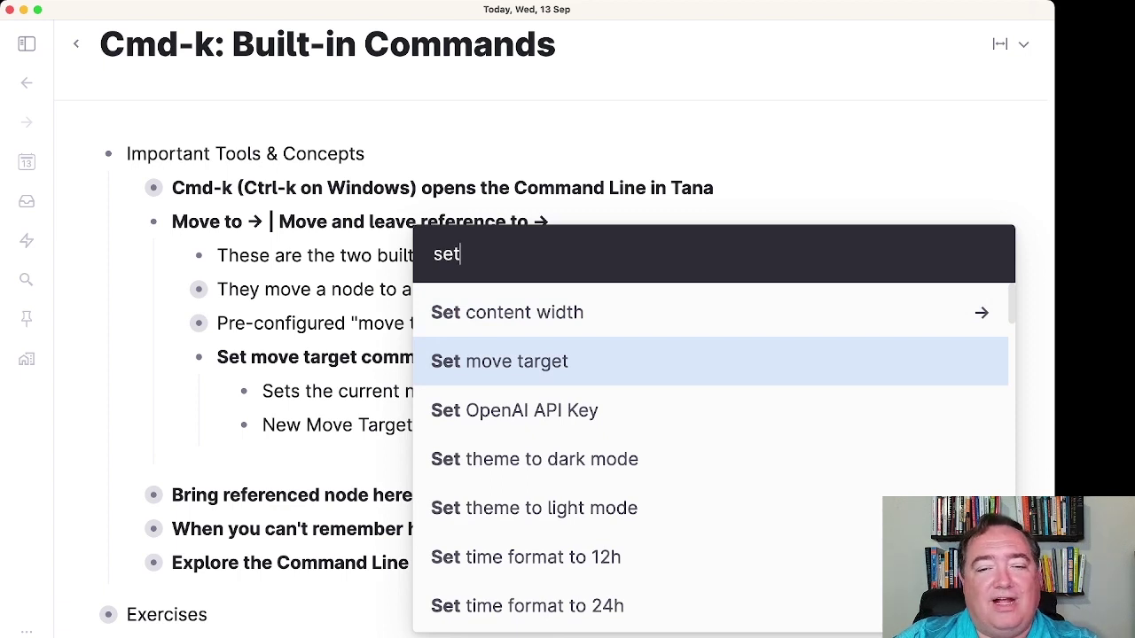
pyautogui.press('Return')
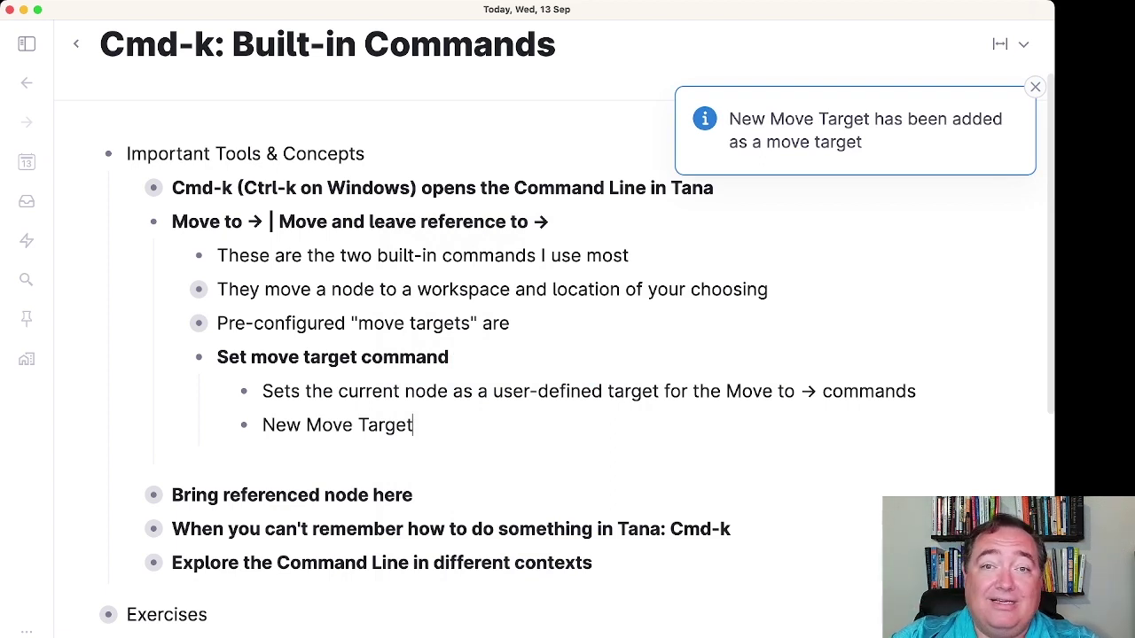
# Step: Expand the Pre-configured move targets list again
pyautogui.scroll(2, 555, 360)
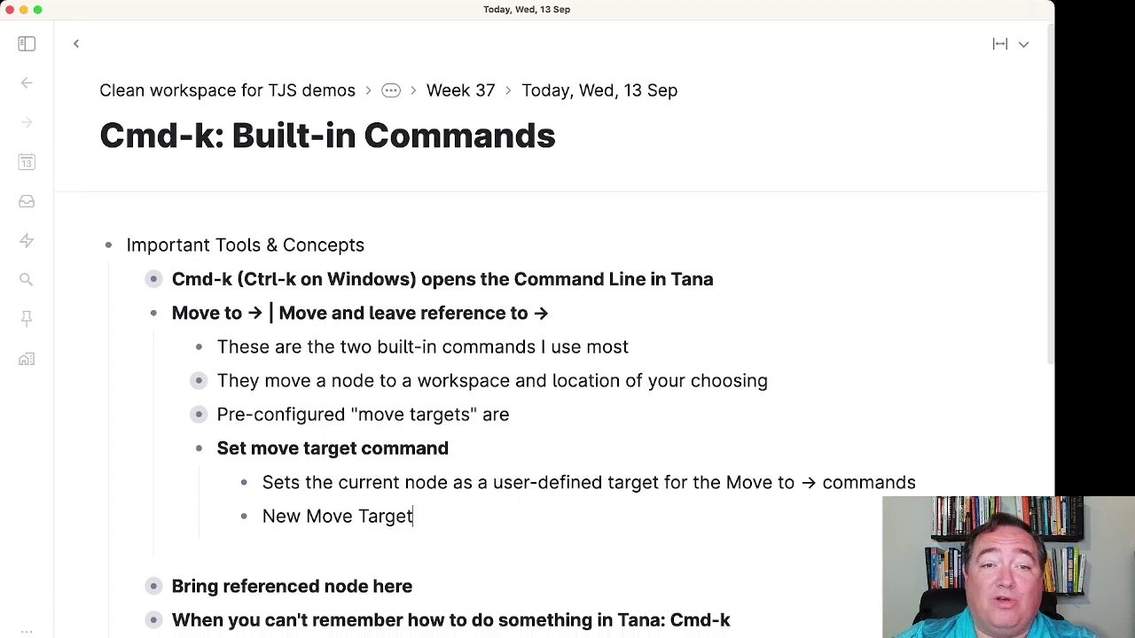
pyautogui.scroll(-2, 817, 355)
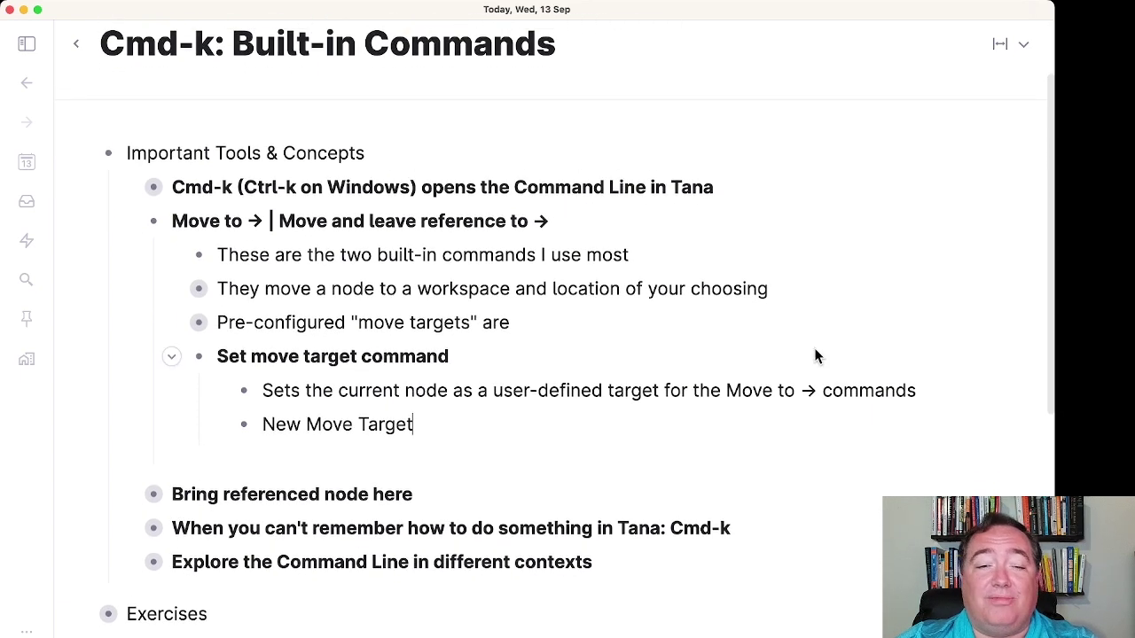
pyautogui.scroll(-1, 815, 355)
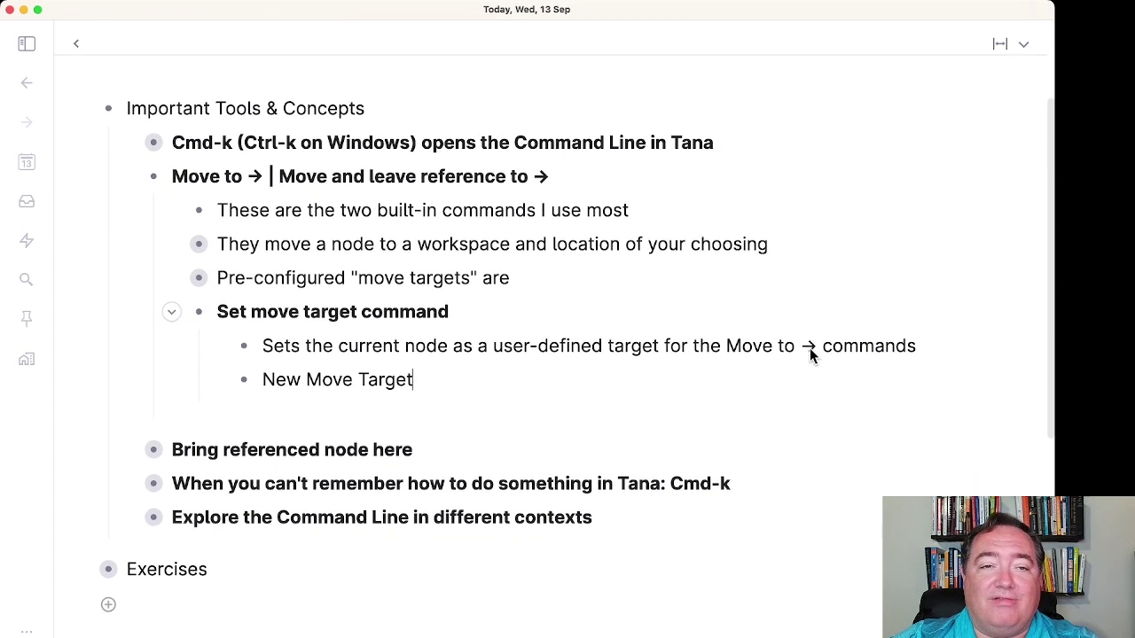
pyautogui.scroll(1, 809, 347)
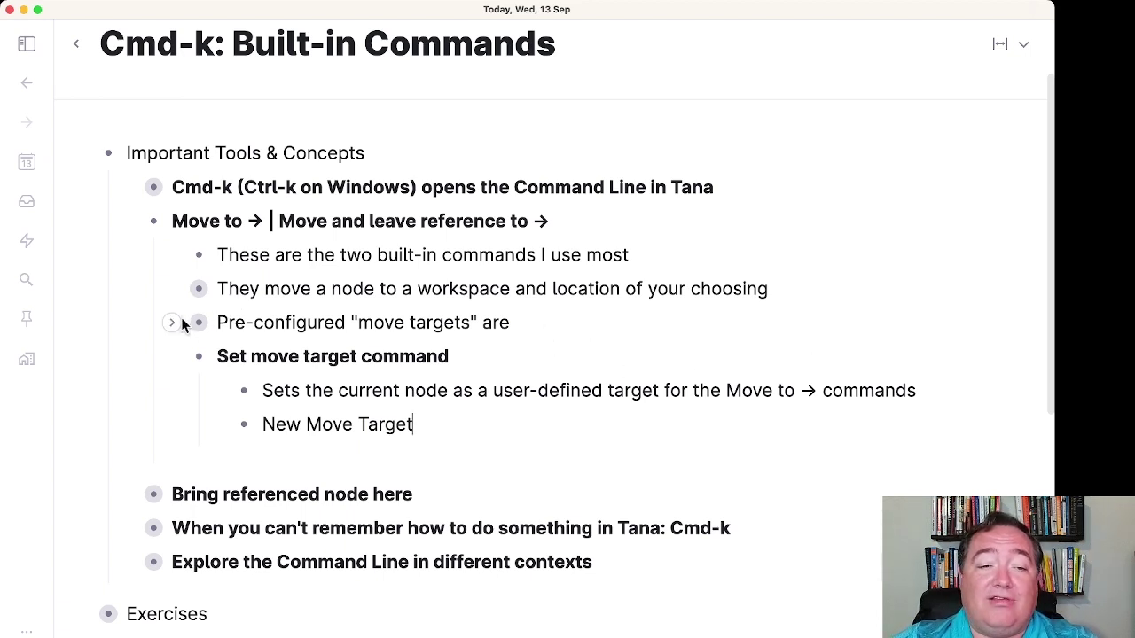
pyautogui.click(172, 322)
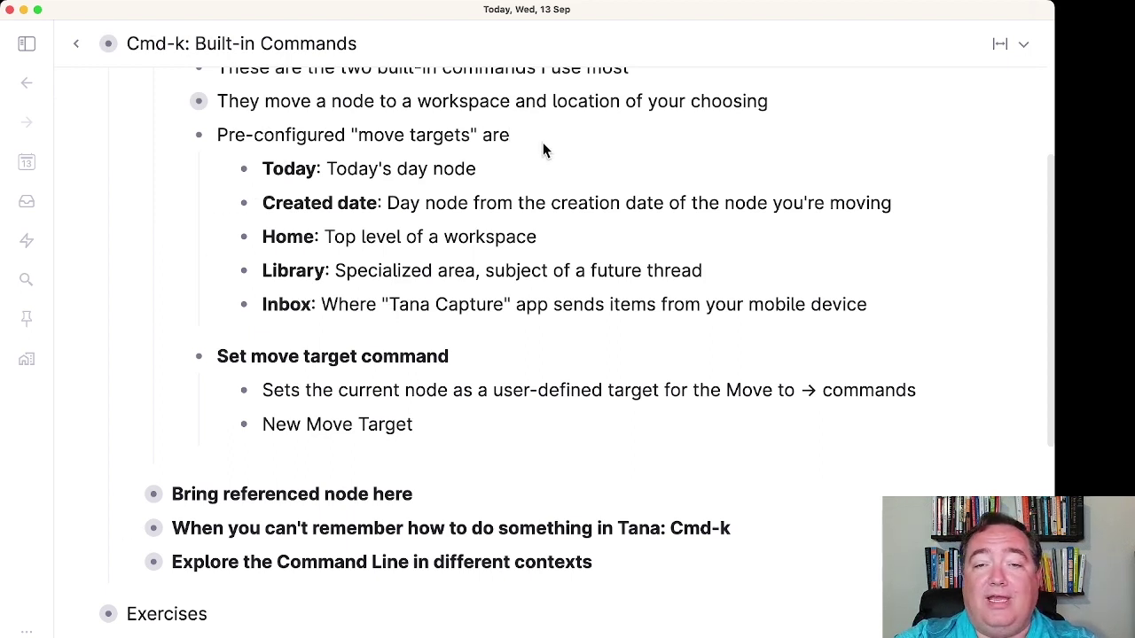
# Step: Move Pre-configured move targets under New Move Target in Clean workspace for TJS demos, leaving a reference
pyautogui.press('super+k')
pyautogui.press('Down')
pyautogui.press('Down')
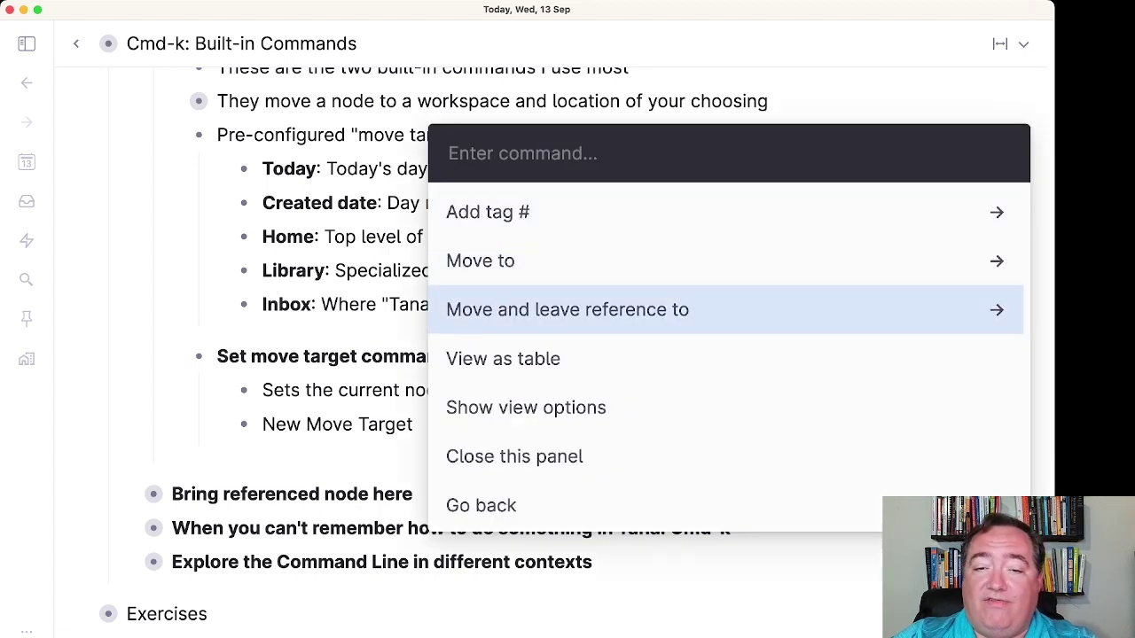
pyautogui.press('Return')
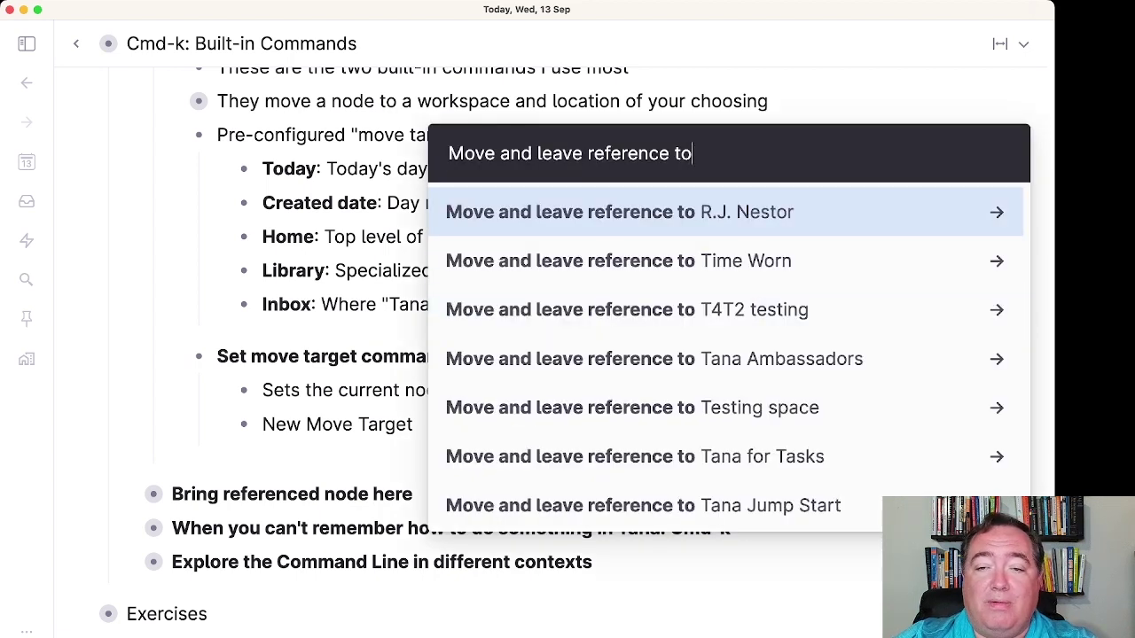
pyautogui.write('cl')
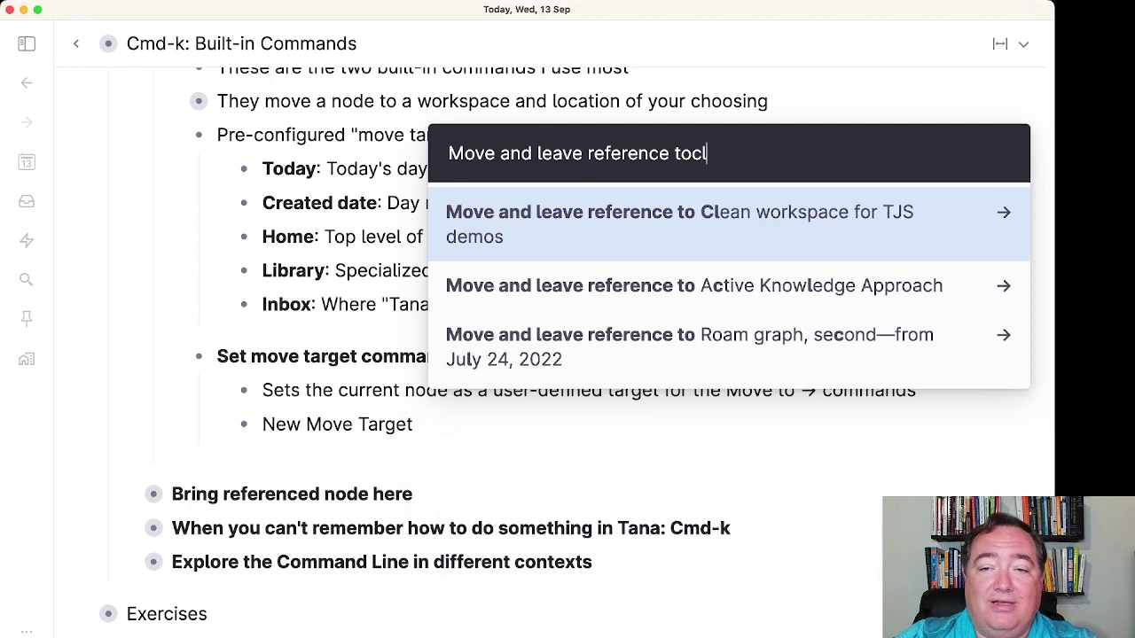
pyautogui.press('Return')
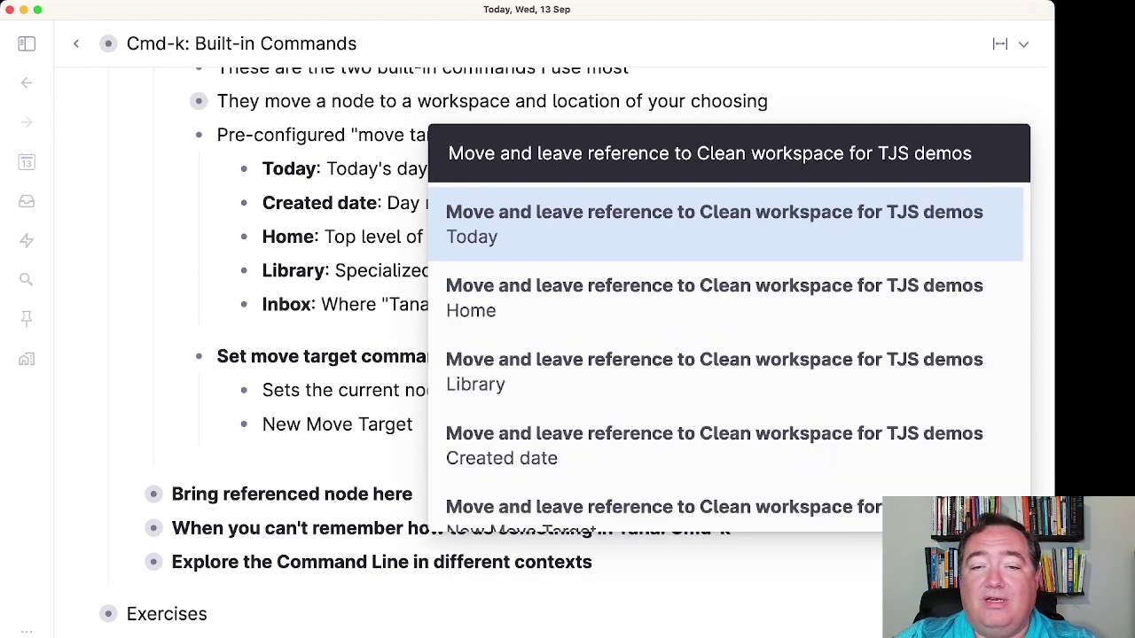
pyautogui.press('Down')
pyautogui.press('Down')
pyautogui.press('Down')
pyautogui.press('Down')
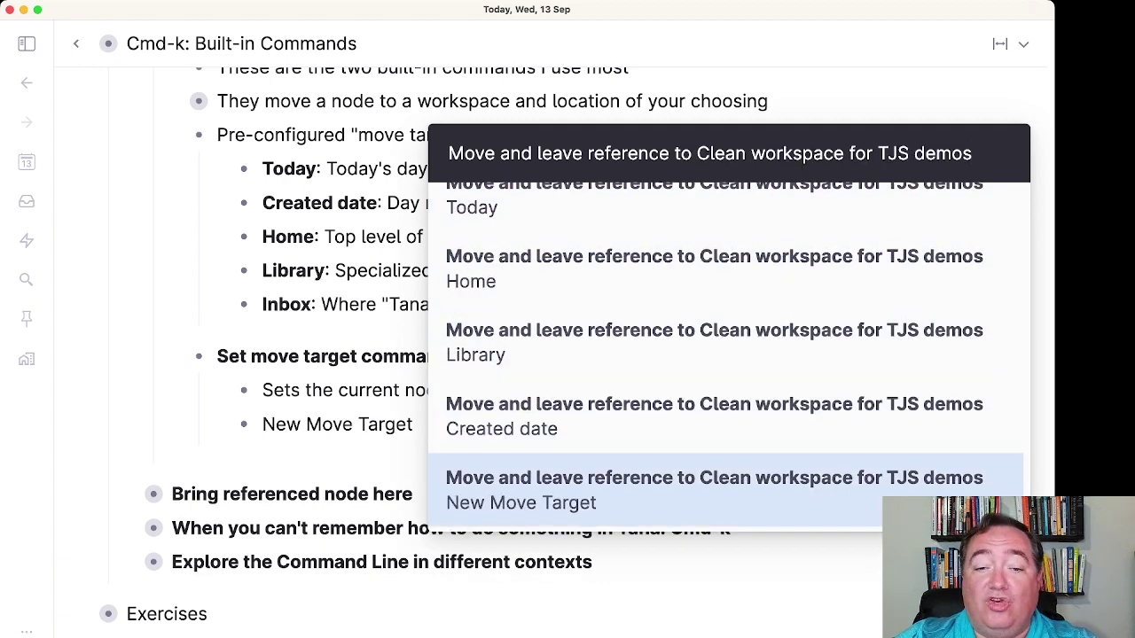
pyautogui.press('Up')
pyautogui.press('Down')
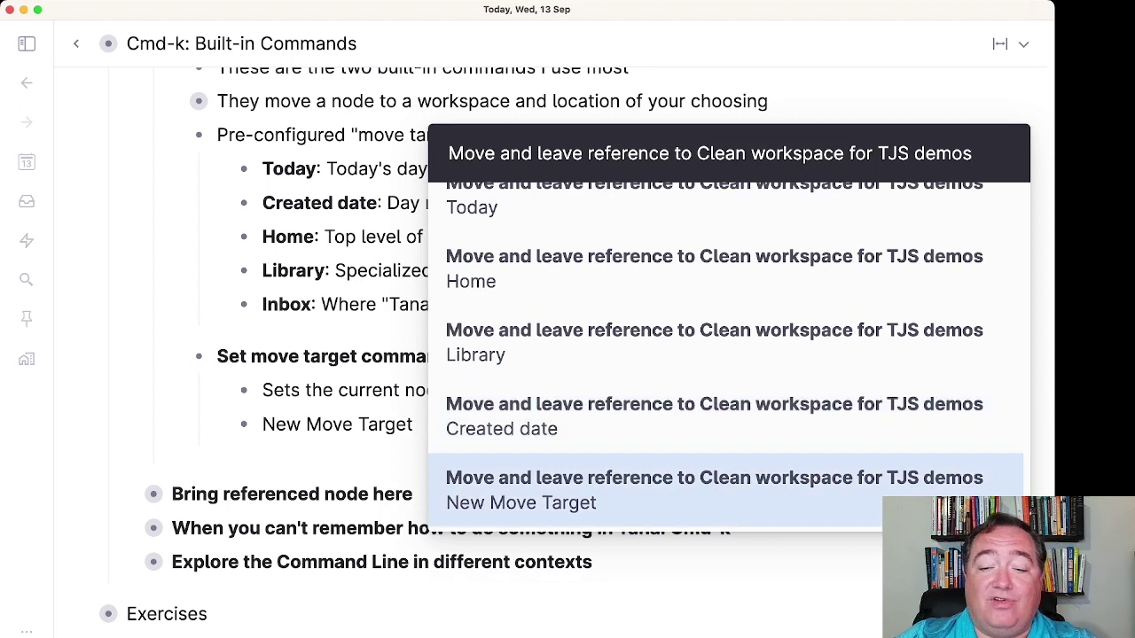
pyautogui.press('Return')
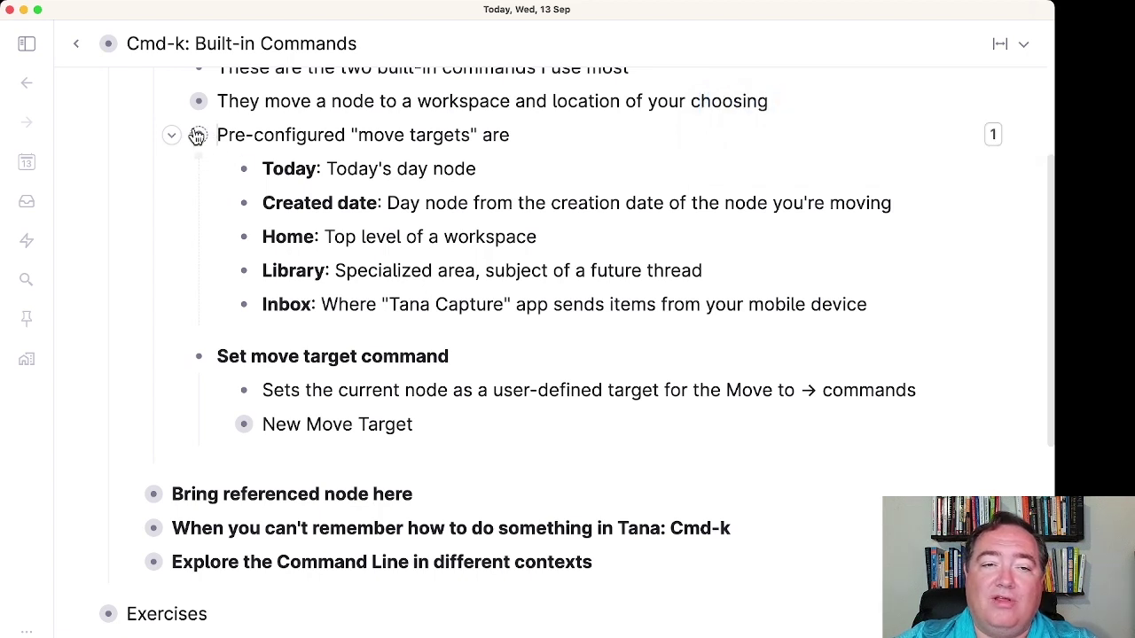
# Step: Expand New Move Target and the moved node to view its targets, then collapse it again
pyautogui.click(217, 431)
pyautogui.click(264, 459)
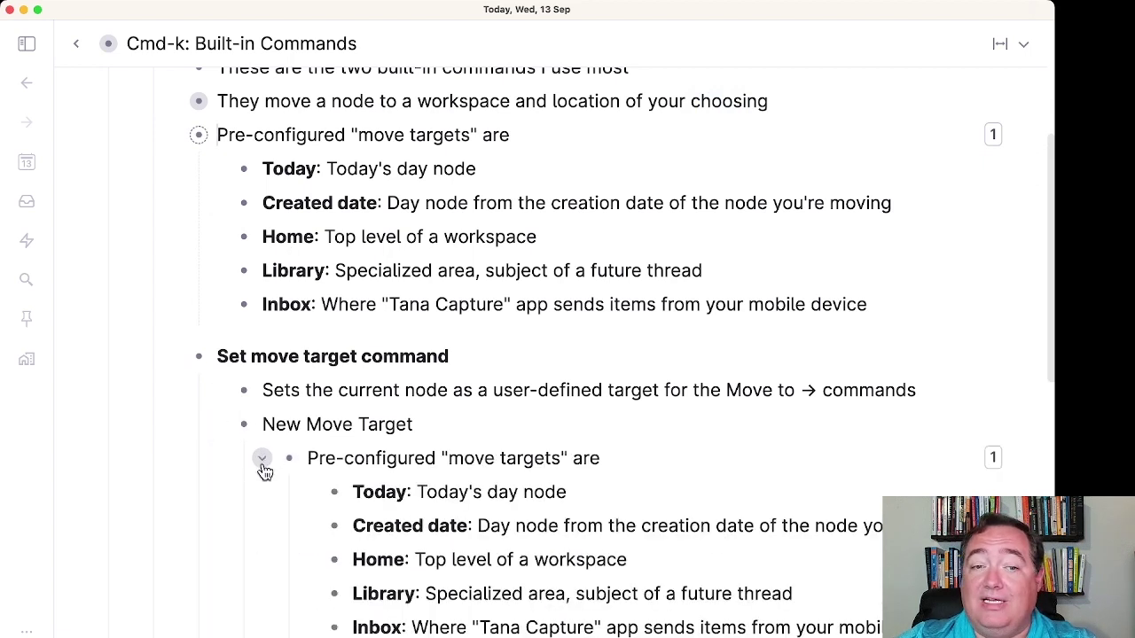
pyautogui.click(262, 461)
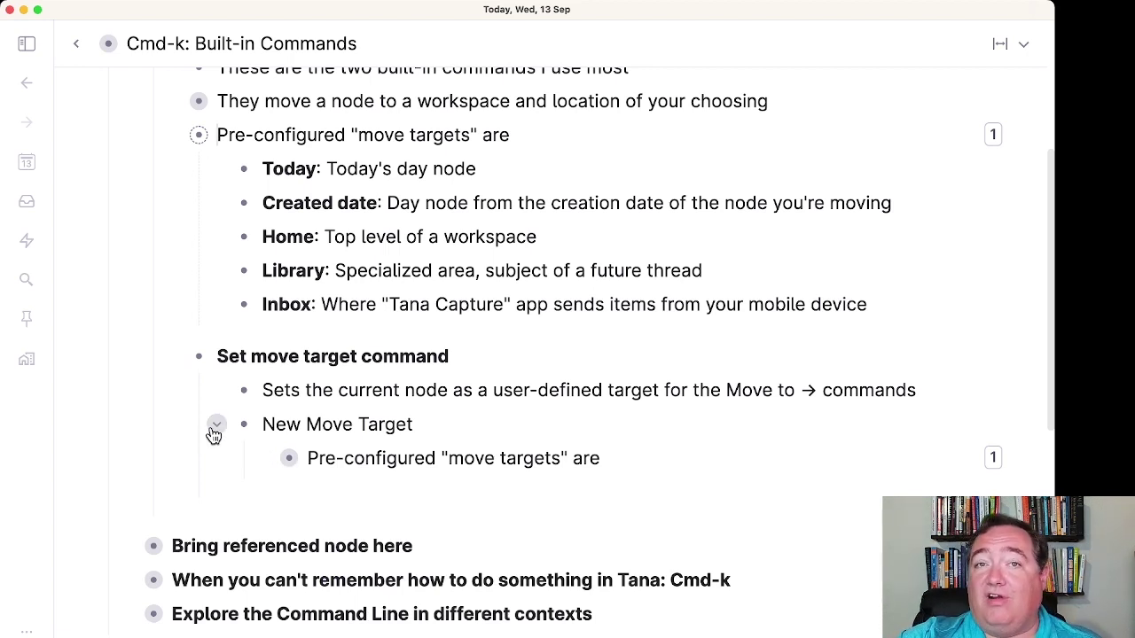
# Step: Briefly select Today, Created date and Home, then bring up the command line on the Library line
pyautogui.moveTo(346, 169); pyautogui.dragTo(355, 221)
pyautogui.click(363, 201)
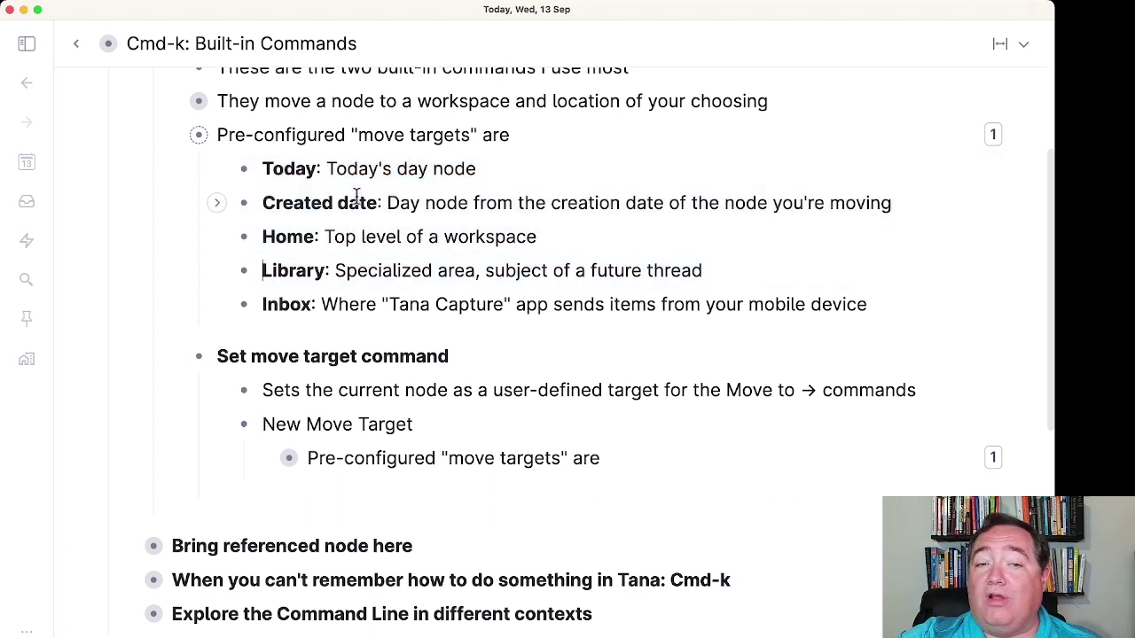
pyautogui.click(709, 266)
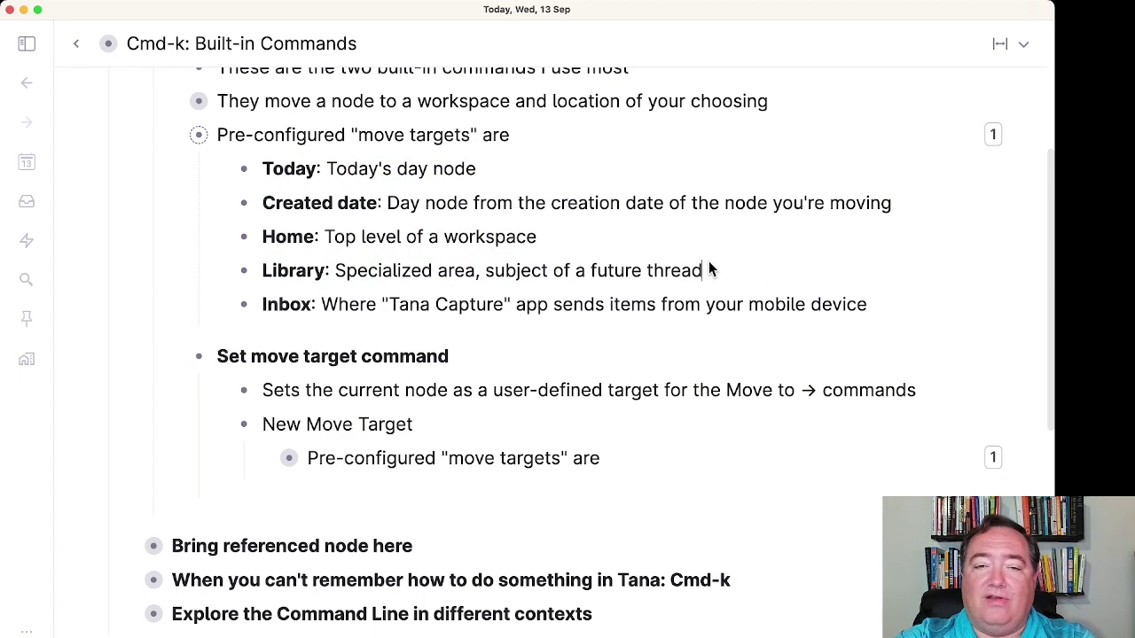
pyautogui.press('super+k')
# Step: Move the Library node into Clean workspace for TJS demos' Library, leaving a reference, and view its page
pyautogui.write('mo')
pyautogui.press('Down')
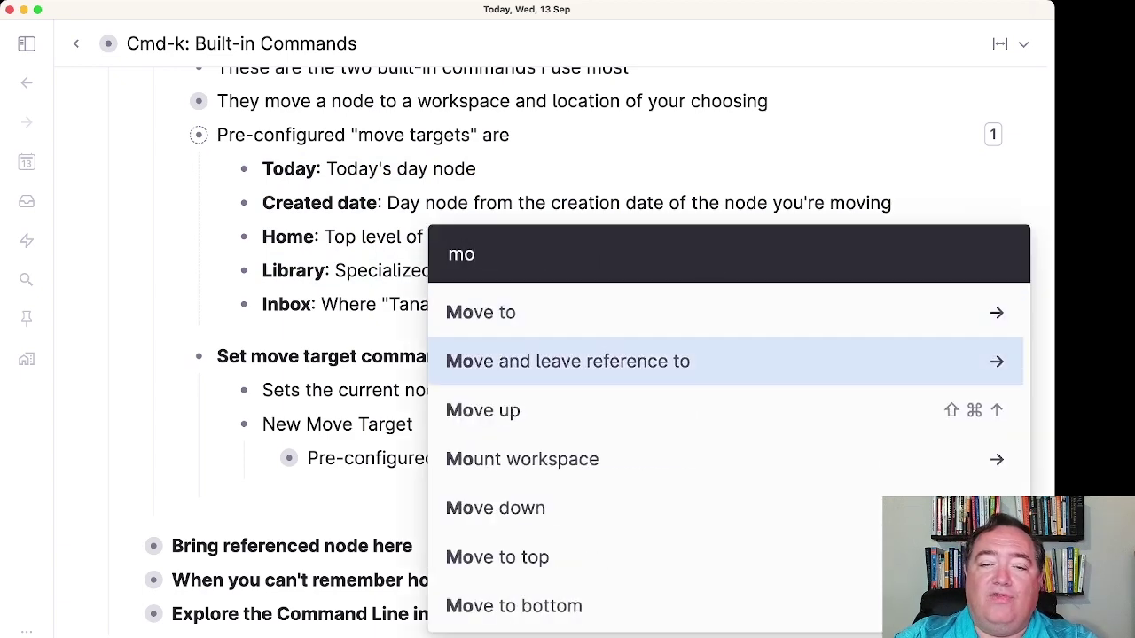
pyautogui.press('Return')
pyautogui.write('cl')
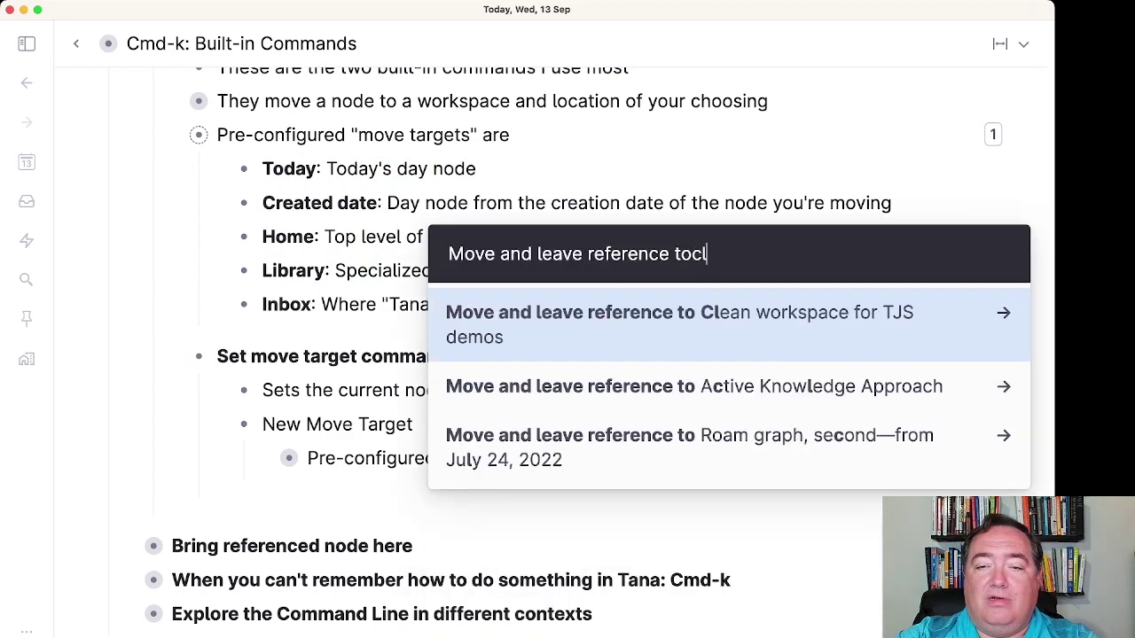
pyautogui.press('Return')
pyautogui.press('Down')
pyautogui.press('Down')
pyautogui.press('Return')
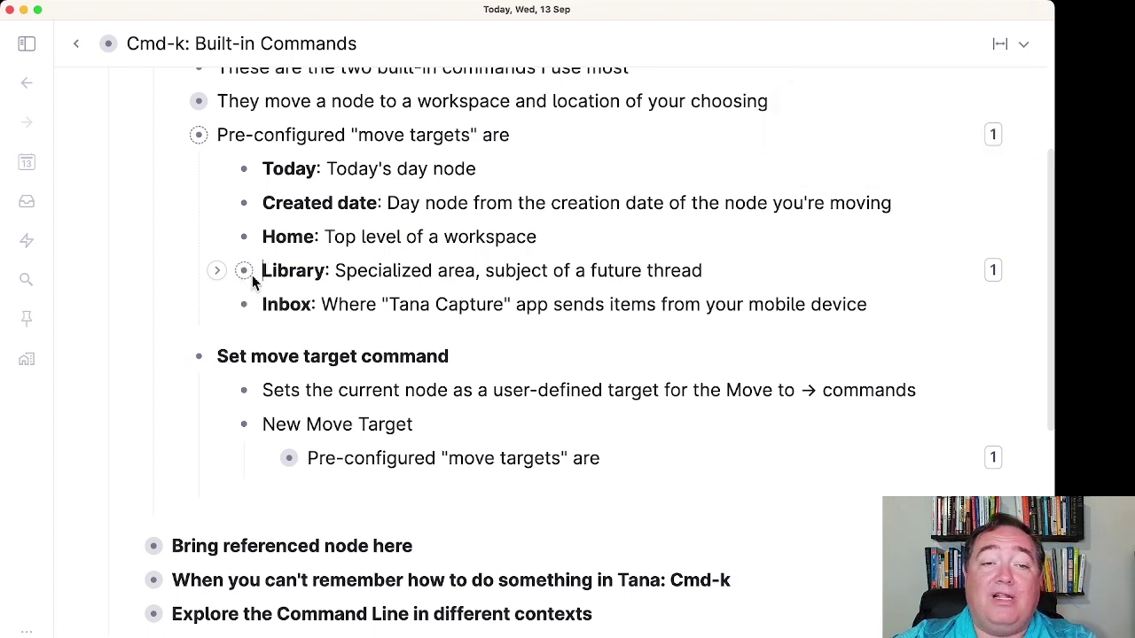
pyautogui.click(243, 272)
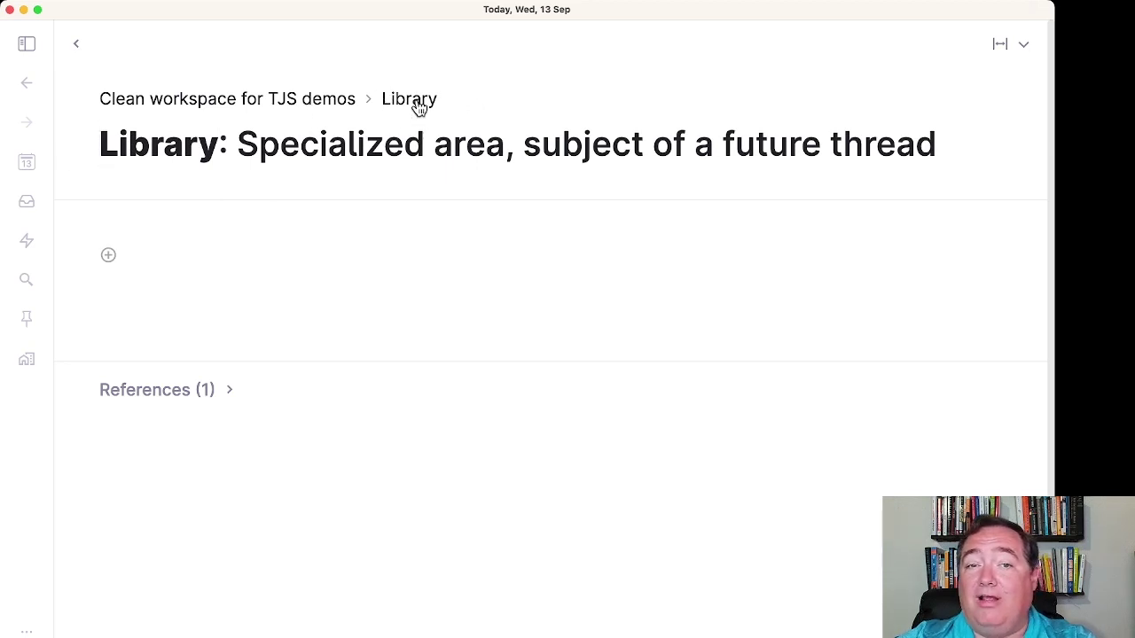
# Step: Return to the Cmd-k: Built-in Commands page and find the Library reference among the move targets
pyautogui.click(78, 45)
pyautogui.scroll(-6, 322, 311)
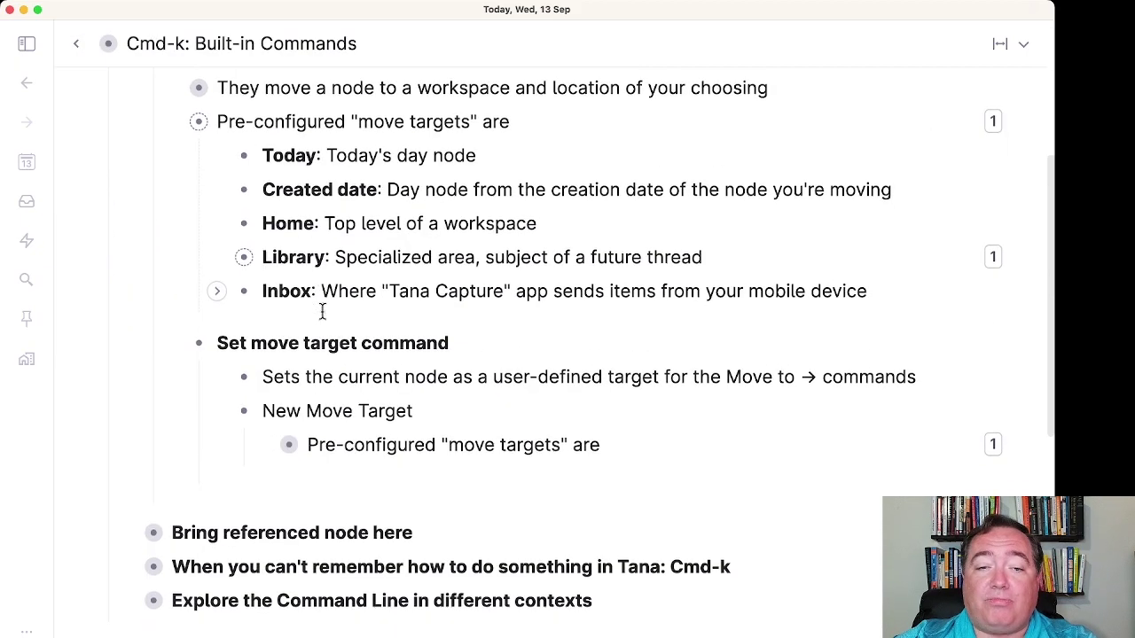
pyautogui.scroll(1, 321, 310)
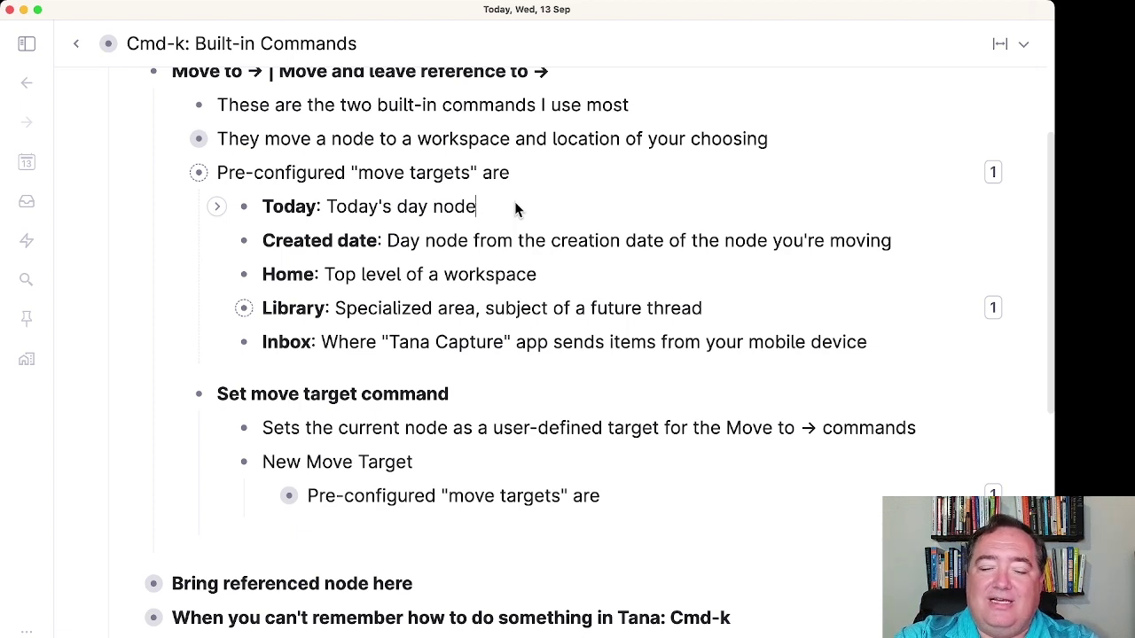
# Step: Use Move to on the Today line to send it to today's day node in Clean workspace for TJS demos
pyautogui.press('super+k')
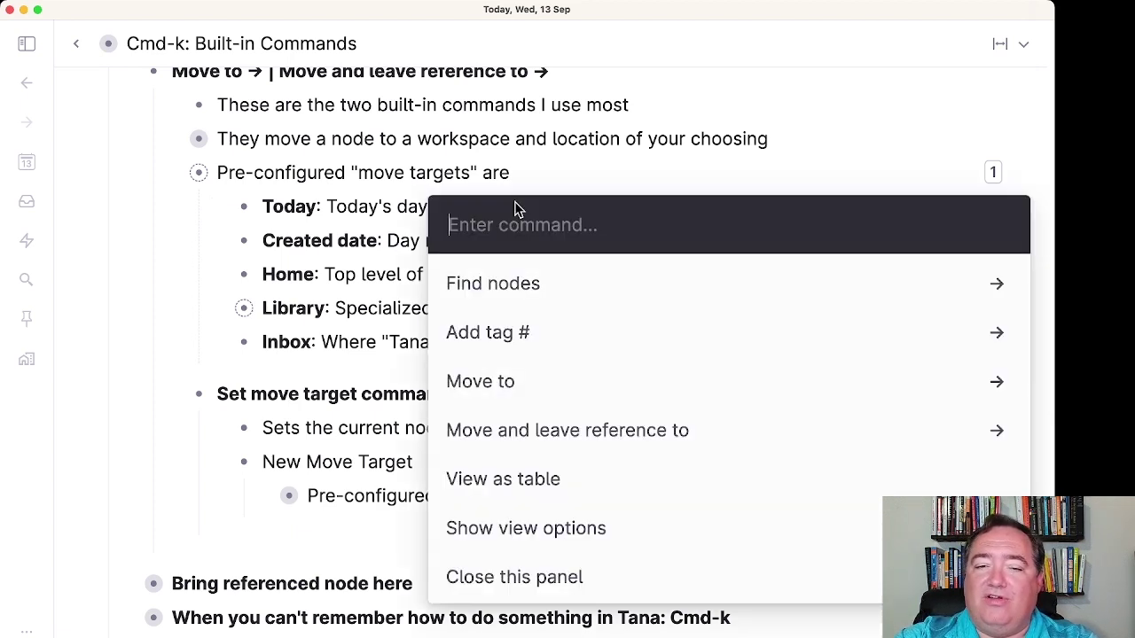
pyautogui.write('mov')
pyautogui.press('Down')
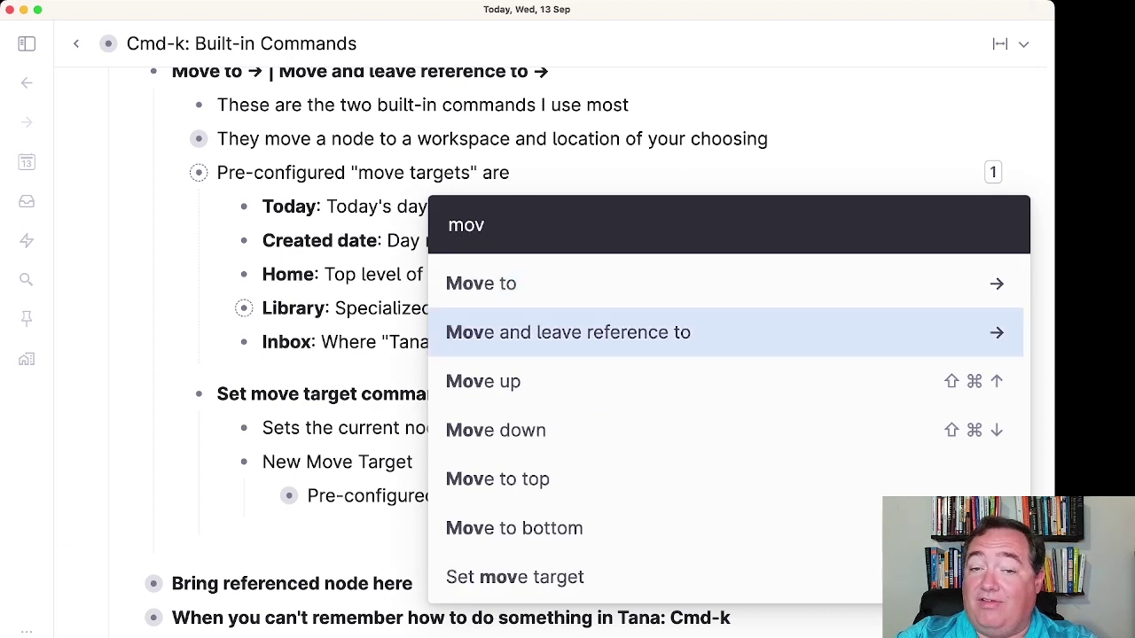
pyautogui.press('Up')
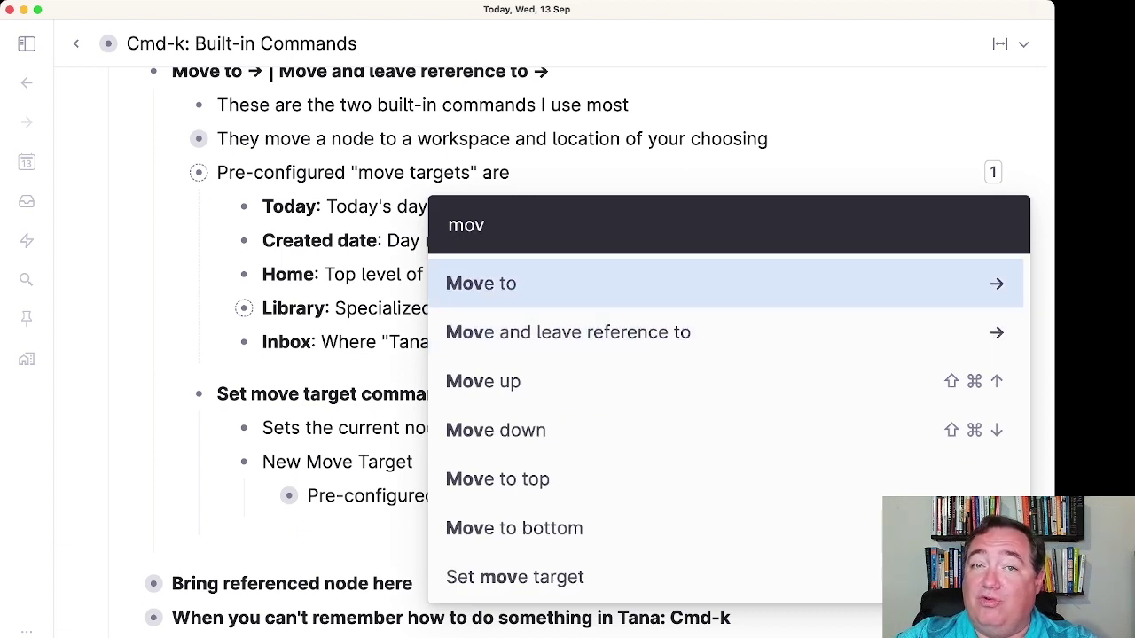
pyautogui.press('Return')
pyautogui.press('Return')
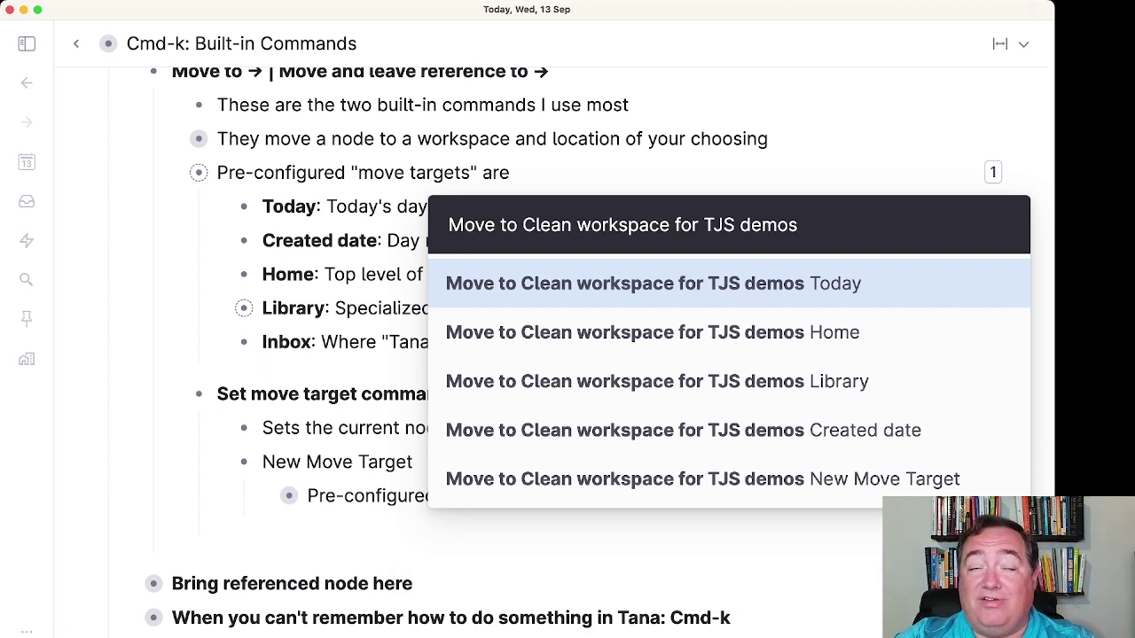
pyautogui.press('Return')
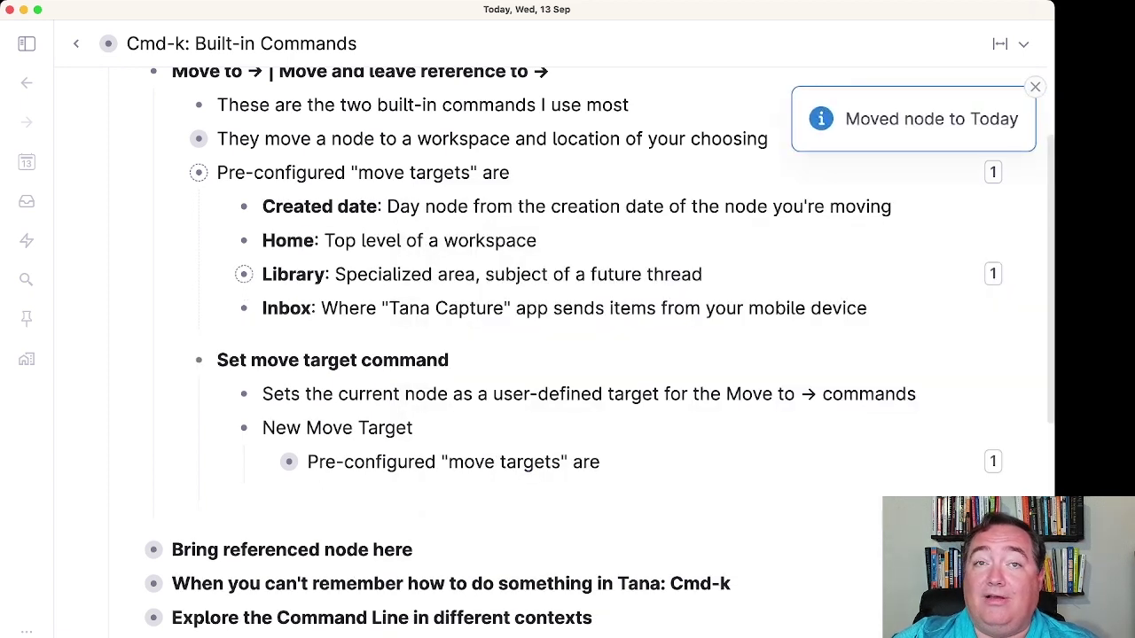
# Step: View the moved Today node on the Today, Wed, 13 Sep day page
pyautogui.scroll(5, 170, 342)
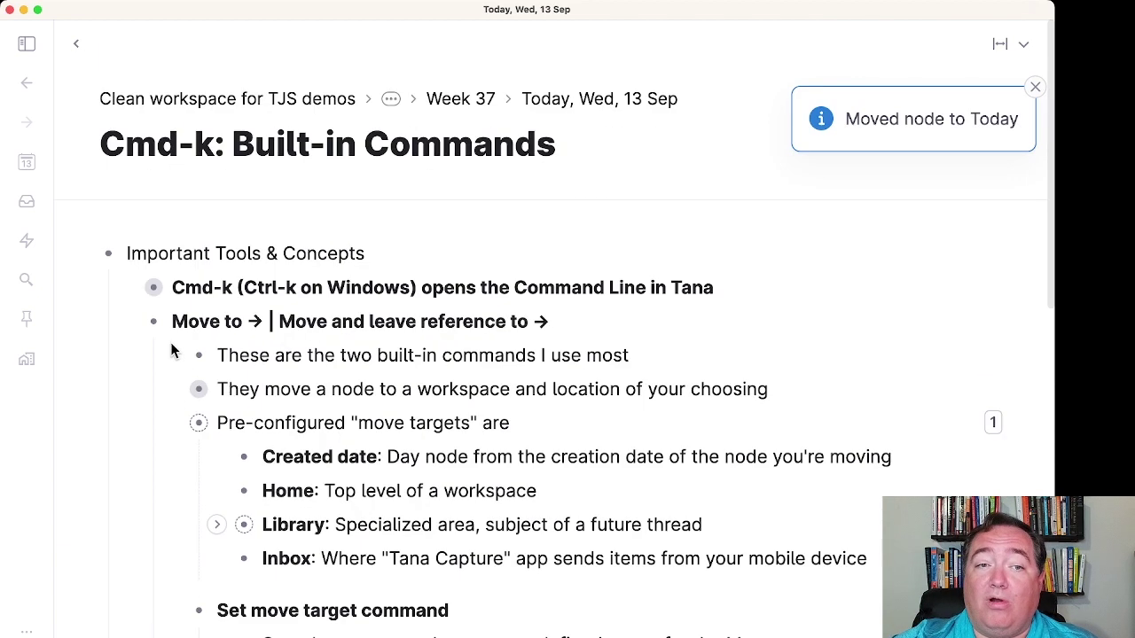
pyautogui.click(610, 99)
pyautogui.scroll(-5, 248, 501)
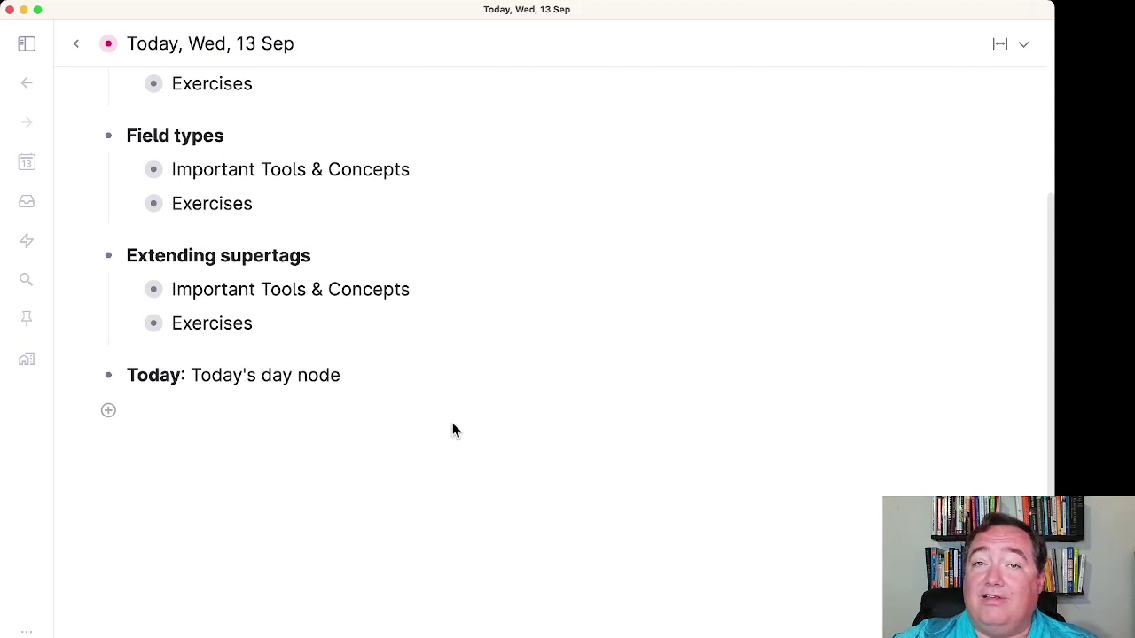
pyautogui.scroll(5, 451, 433)
pyautogui.scroll(-5, 322, 296)
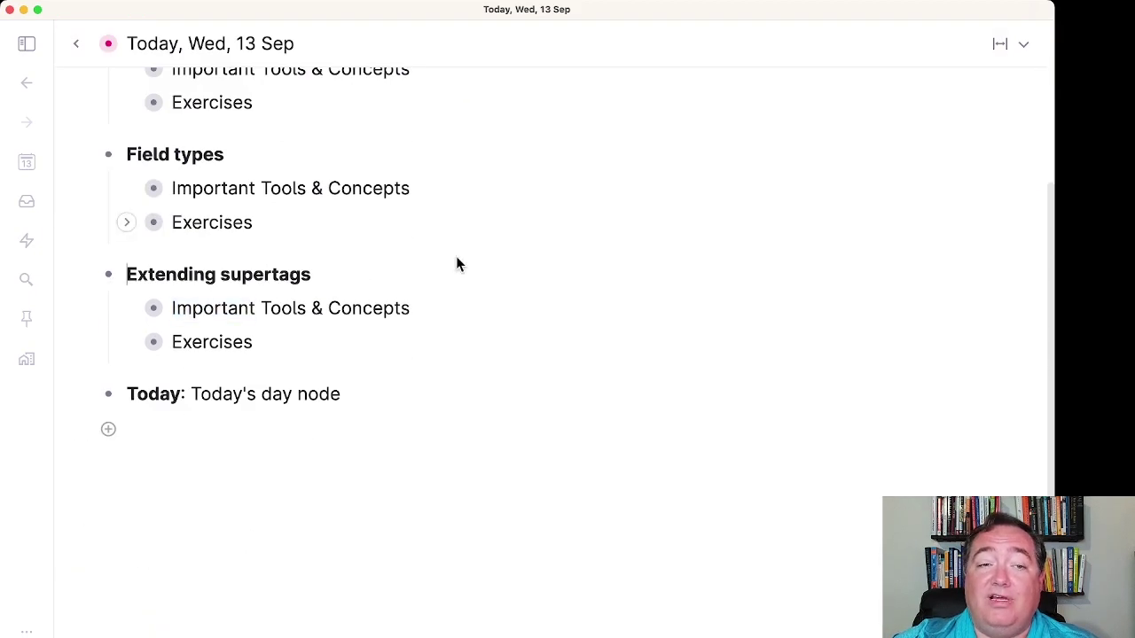
pyautogui.scroll(5, 458, 260)
# Step: Go back to the Cmd-k: Built-in Commands page and confirm Today is back in the move targets
pyautogui.click(78, 46)
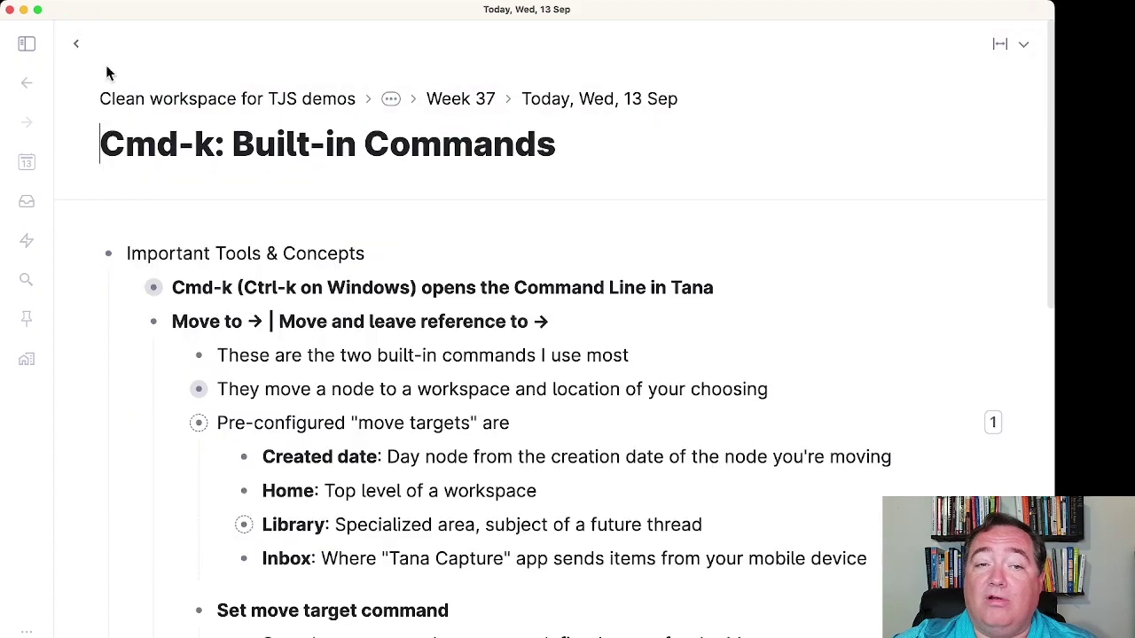
pyautogui.scroll(-5, 486, 443)
pyautogui.scroll(3, 487, 444)
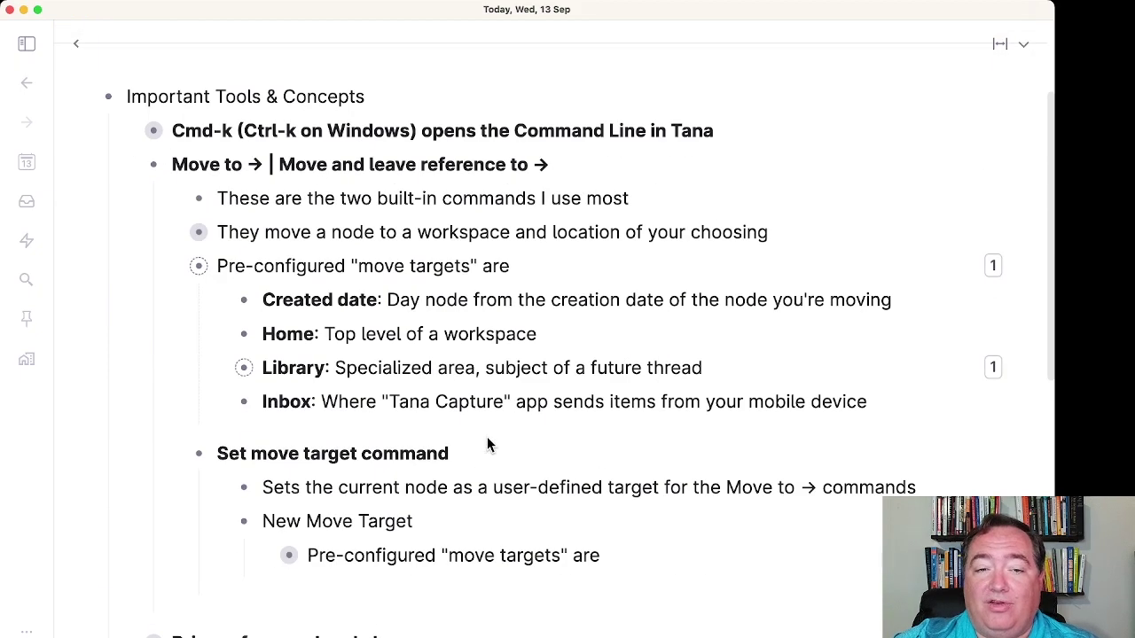
pyautogui.scroll(2, 486, 443)
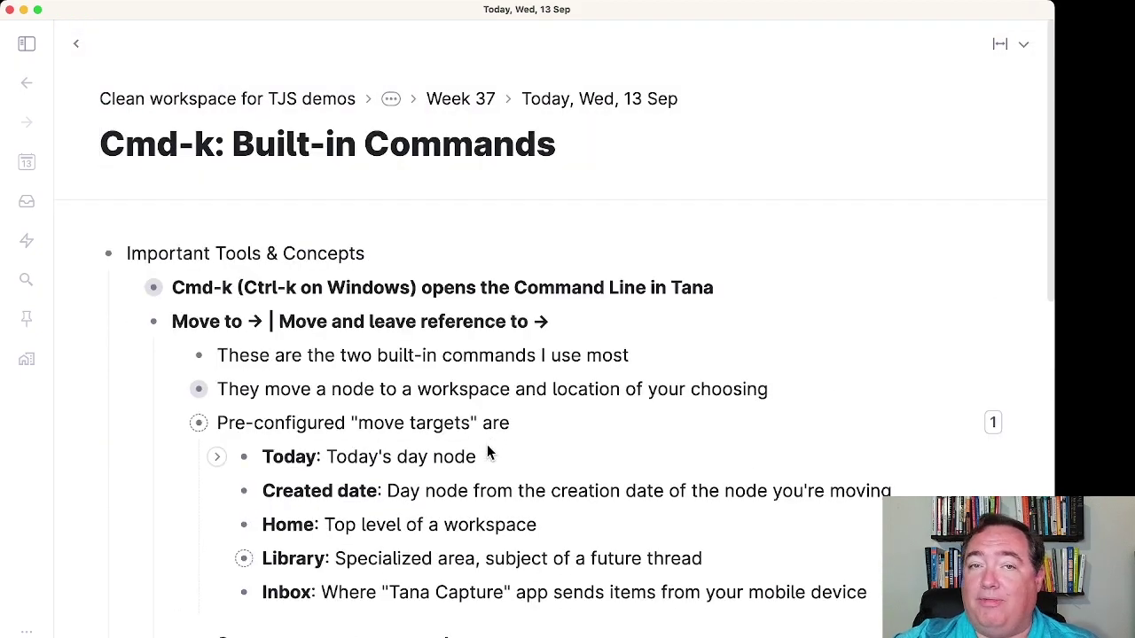
pyautogui.scroll(-1, 275, 465)
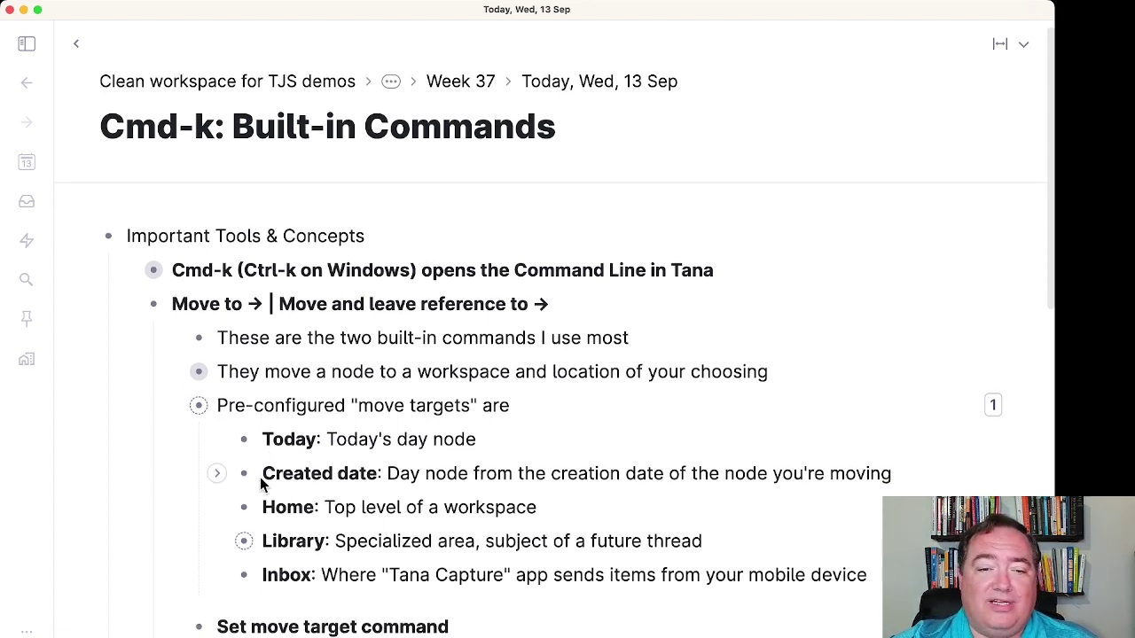
pyautogui.scroll(-2, 263, 479)
# Step: Collapse the Pre-configured "move targets" list and expand Bring referenced node here to show its notes
pyautogui.click(175, 231)
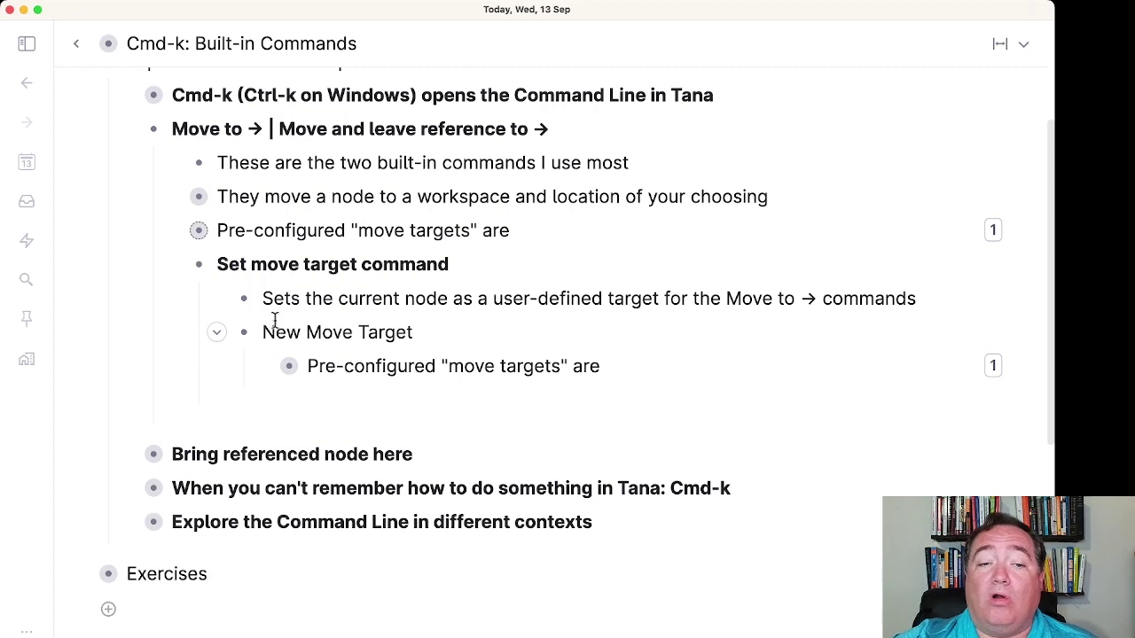
pyautogui.scroll(-1, 272, 314)
pyautogui.scroll(3, 273, 316)
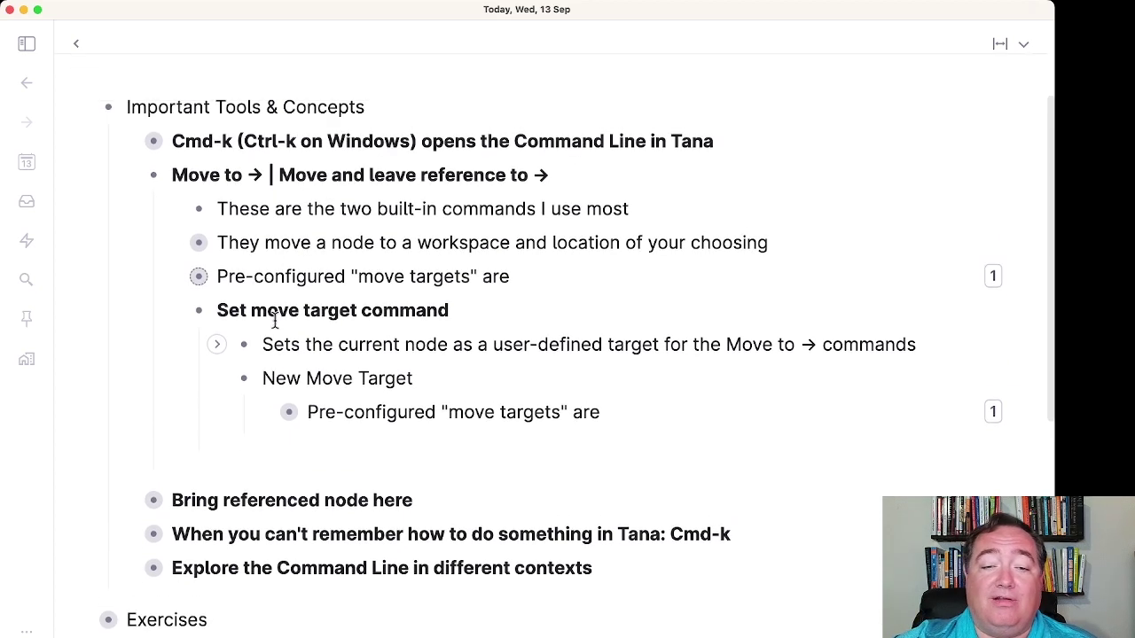
pyautogui.click(128, 501)
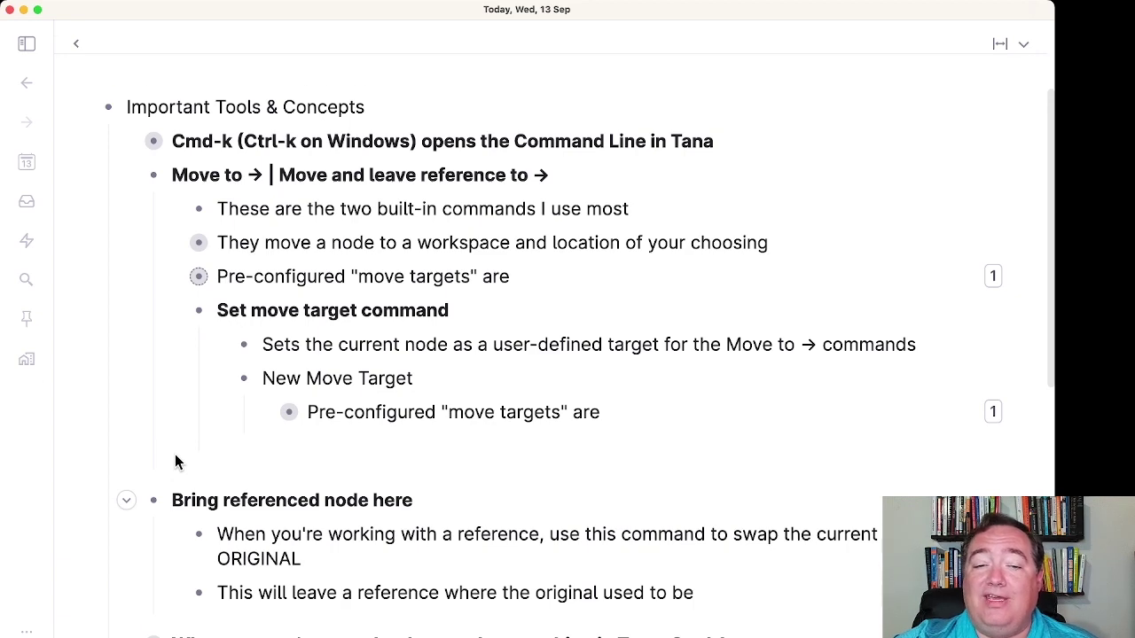
pyautogui.scroll(-1, 175, 454)
pyautogui.scroll(2, 175, 456)
# Step: Select the lower and upper Pre-configured "move targets" lines in turn to compare them
pyautogui.click(343, 422)
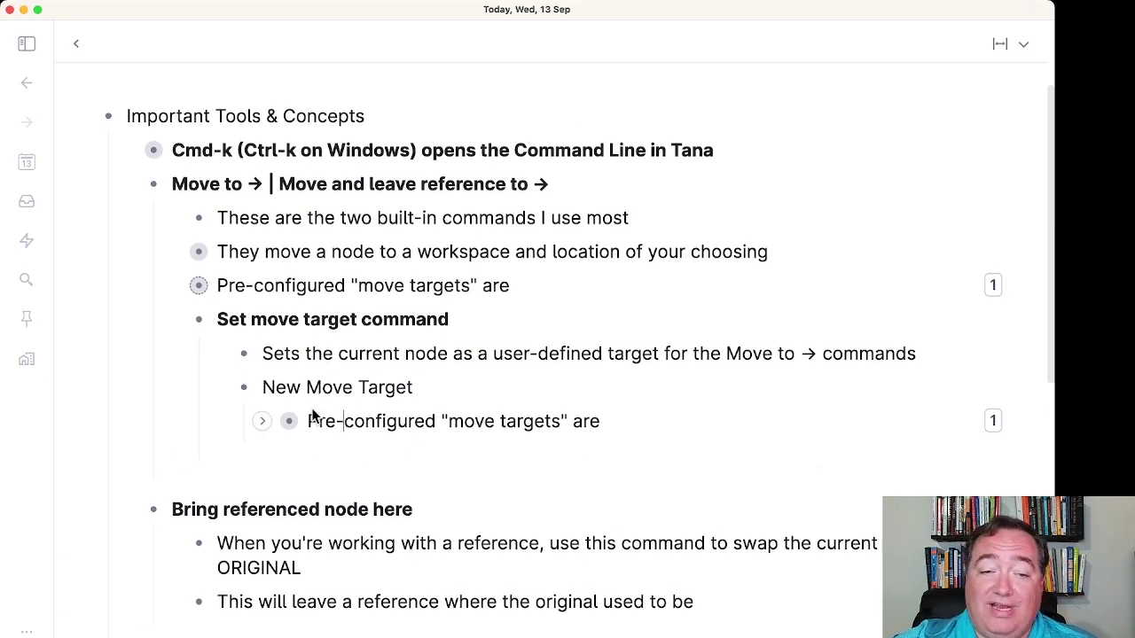
pyautogui.tripleClick(367, 422)
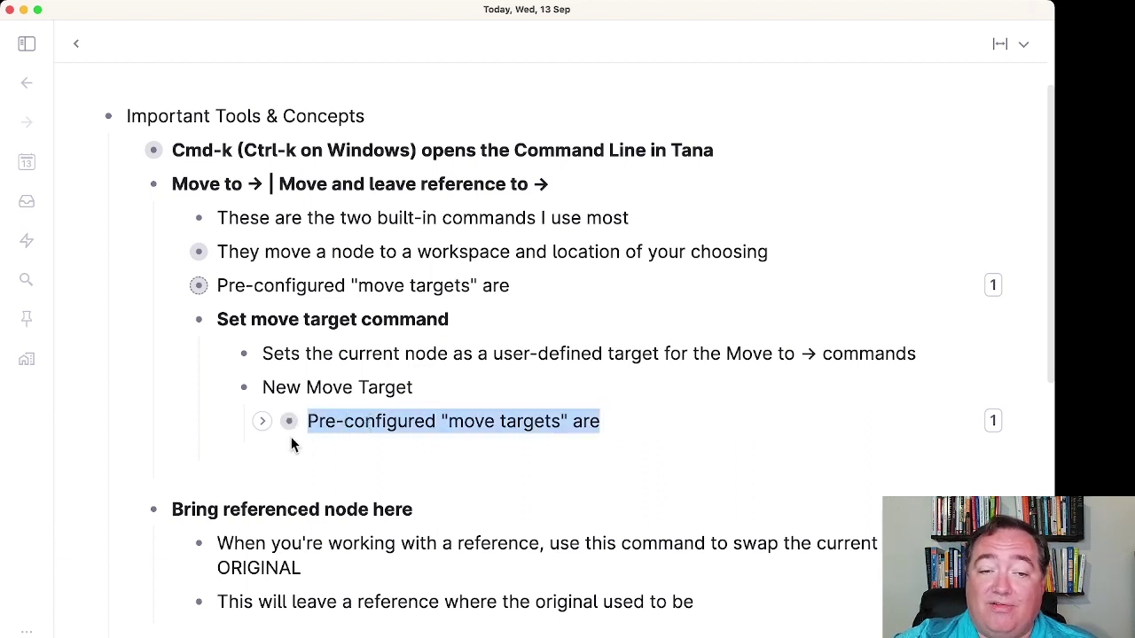
pyautogui.click(239, 288)
pyautogui.tripleClick(239, 288)
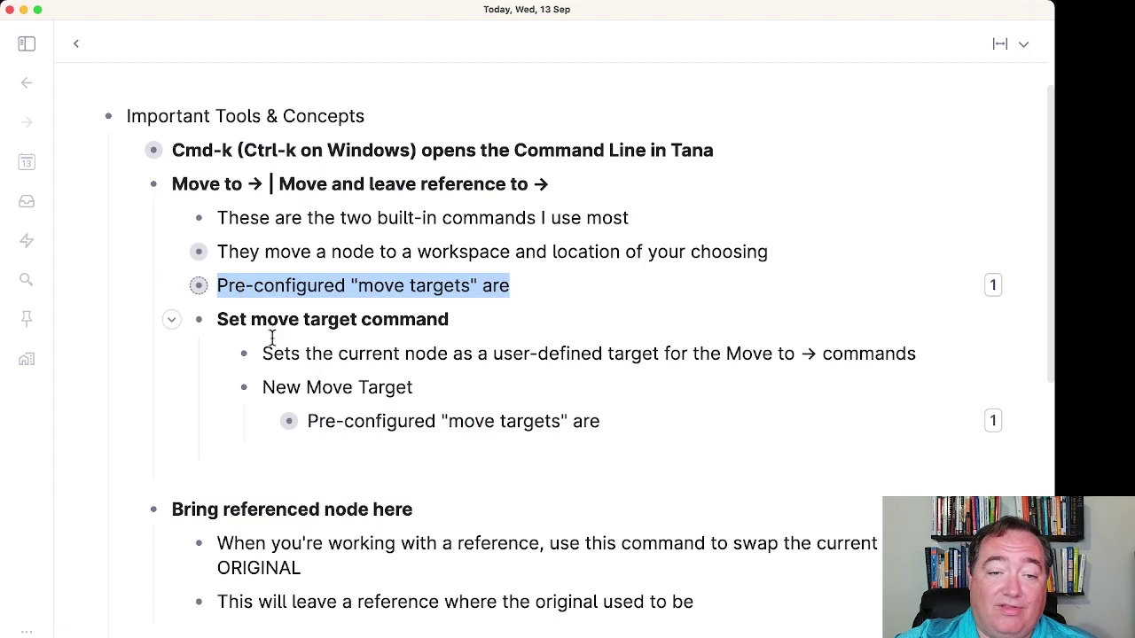
pyautogui.click(363, 423)
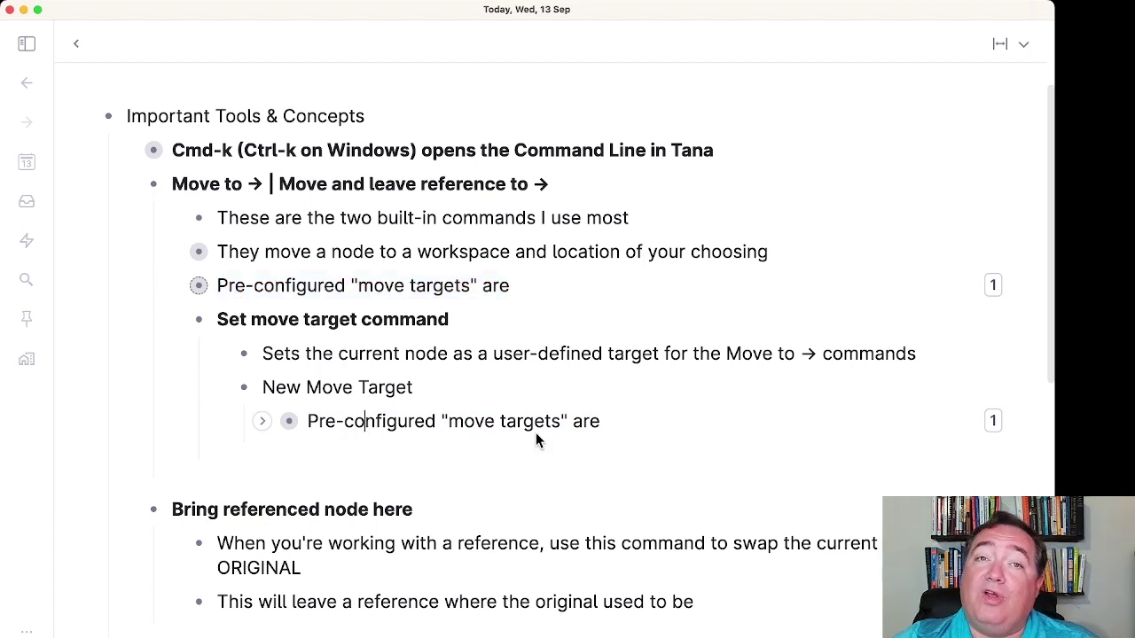
pyautogui.press('super+k')
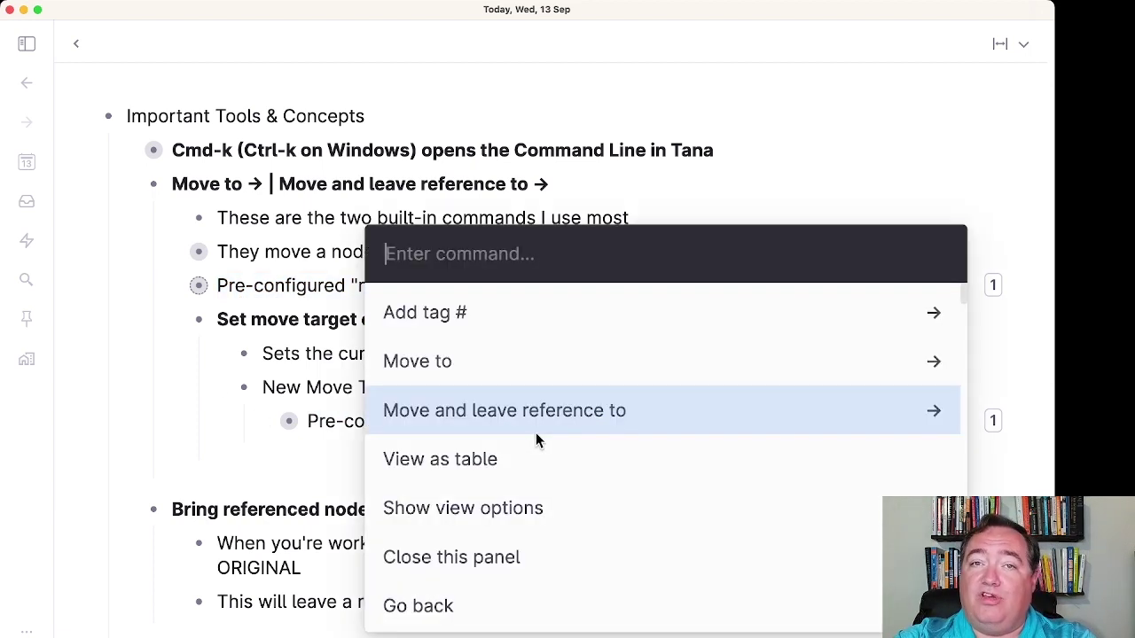
pyautogui.write('brin')
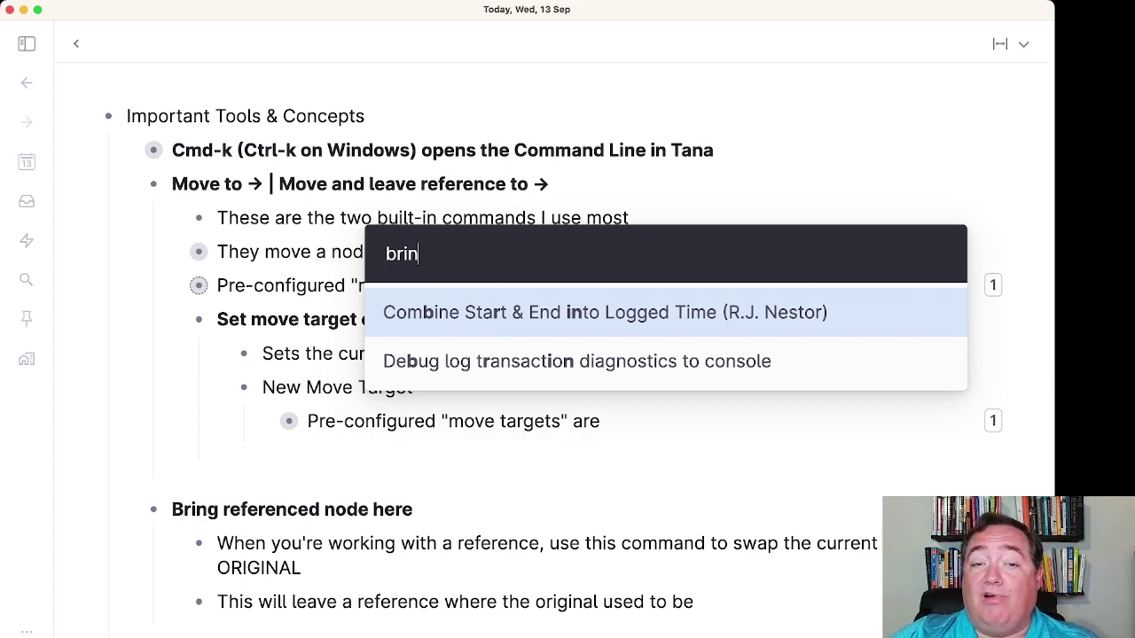
pyautogui.press('Escape')
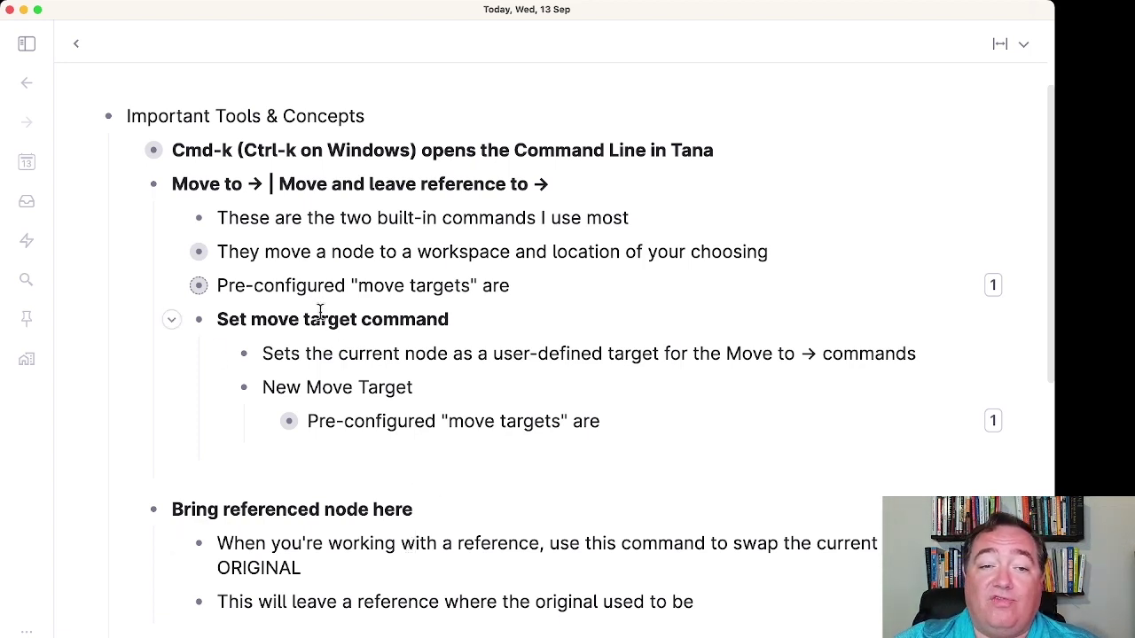
# Step: Select the upper and nested Pre-configured "move targets" lines, ending with the caret in the upper one
pyautogui.tripleClick(299, 286)
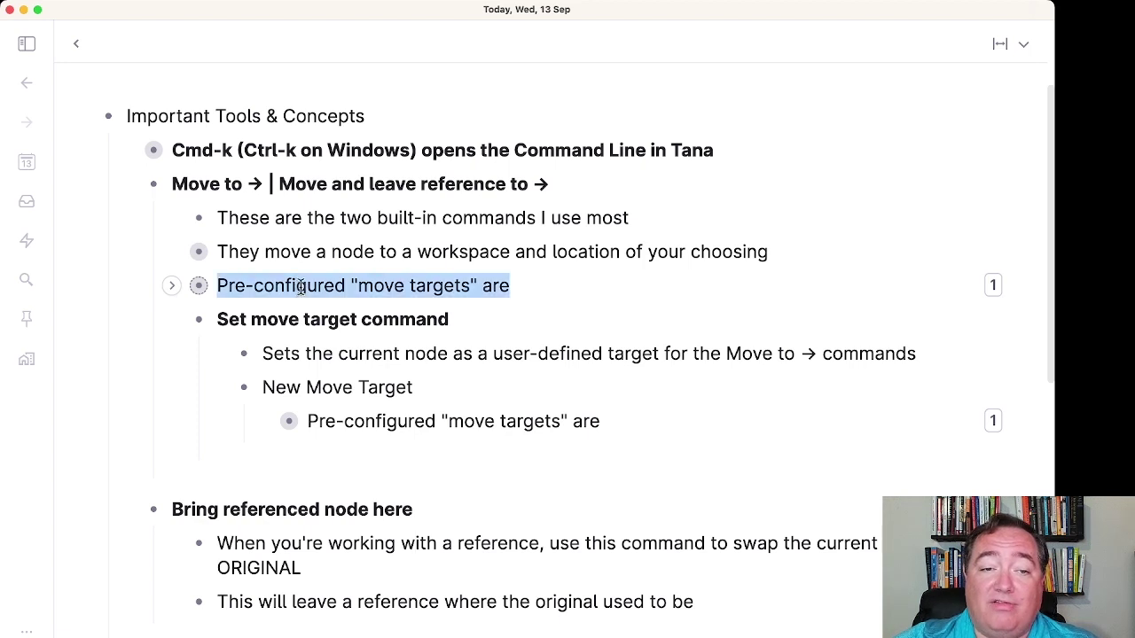
pyautogui.tripleClick(366, 419)
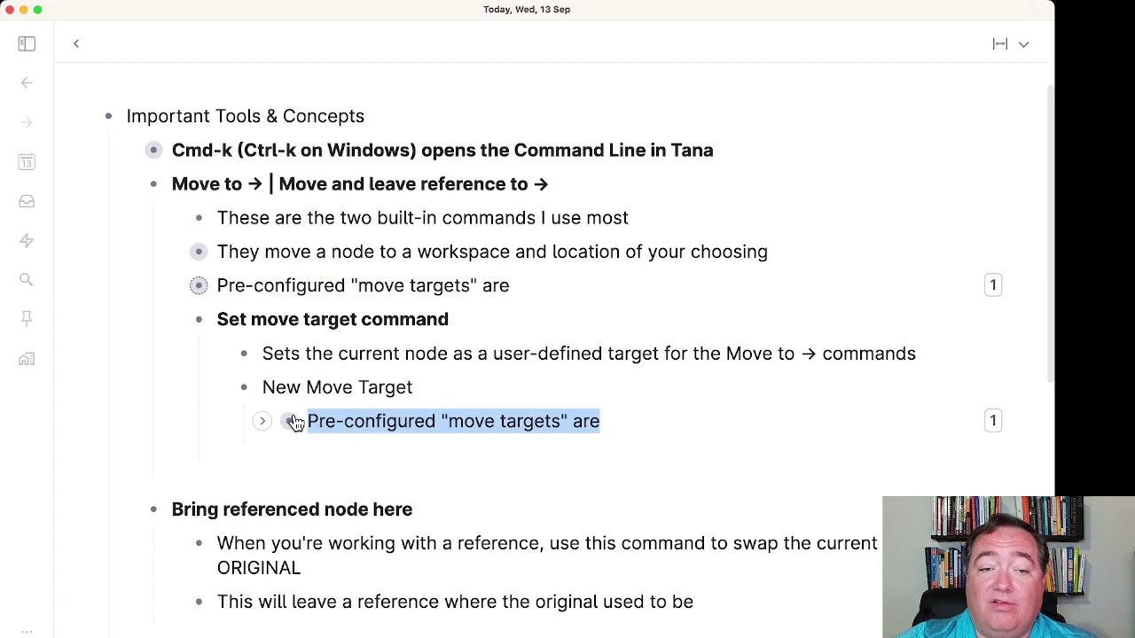
pyautogui.click(296, 286)
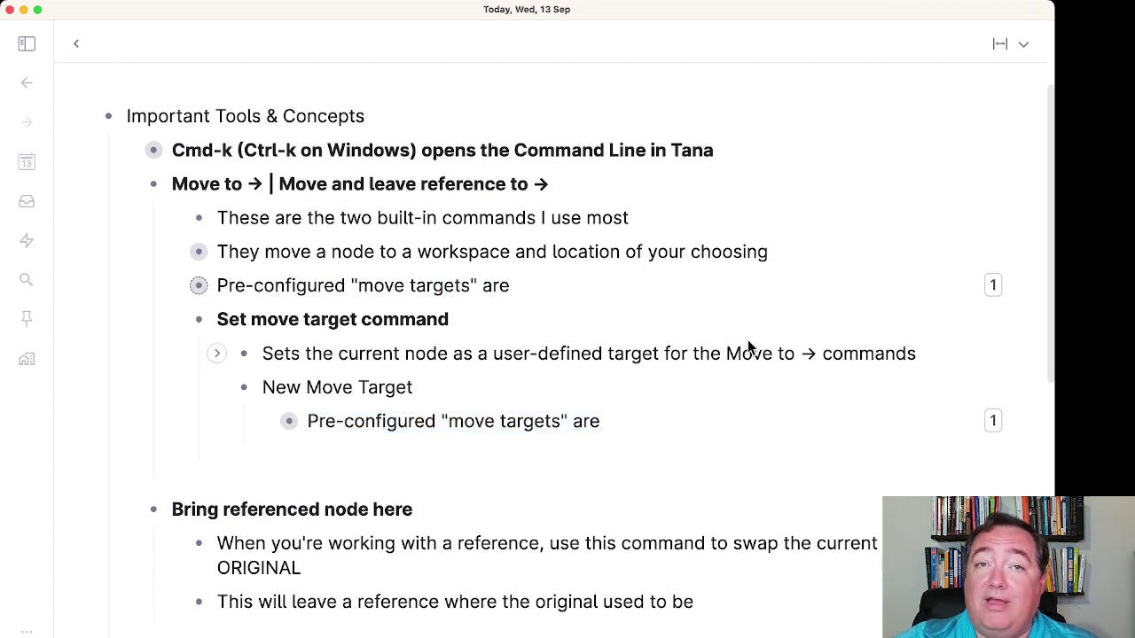
pyautogui.moveTo(275, 282); pyautogui.dragTo(316, 288)
pyautogui.tripleClick(317, 289)
pyautogui.click(316, 289)
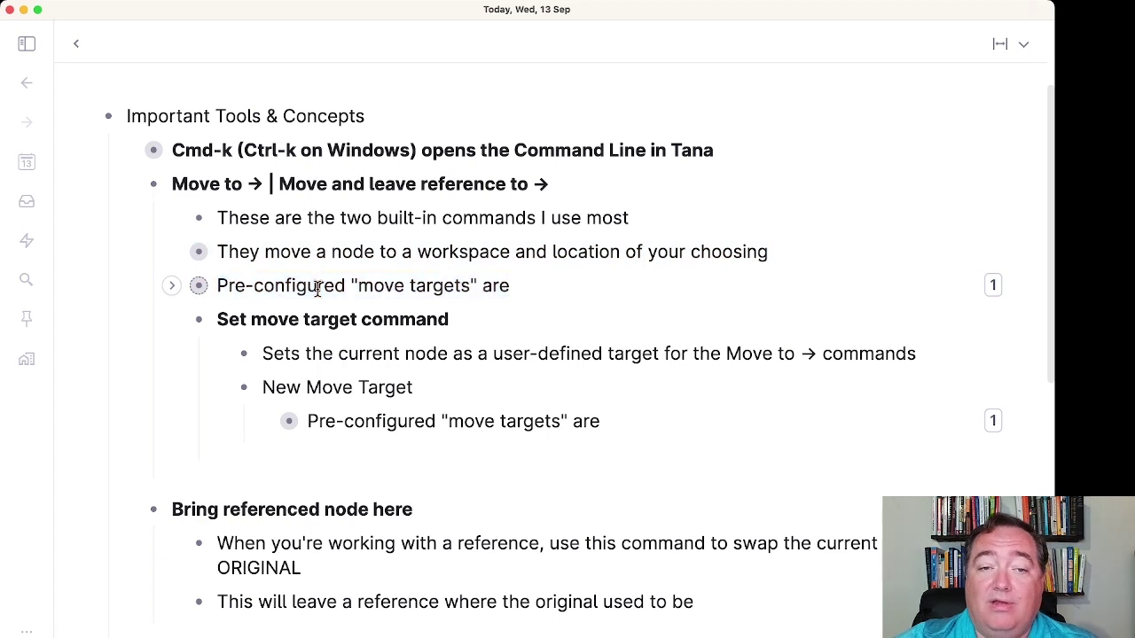
# Step: Run Bring referenced node here on the upper Pre-configured "move targets" node
pyautogui.press('super+k')
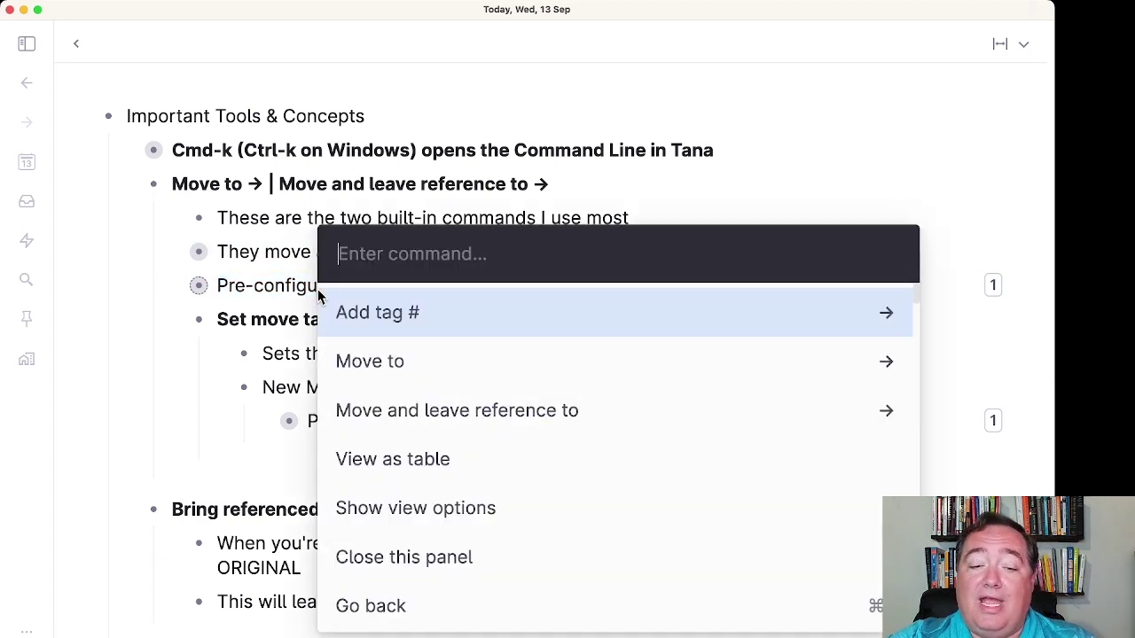
pyautogui.write('br')
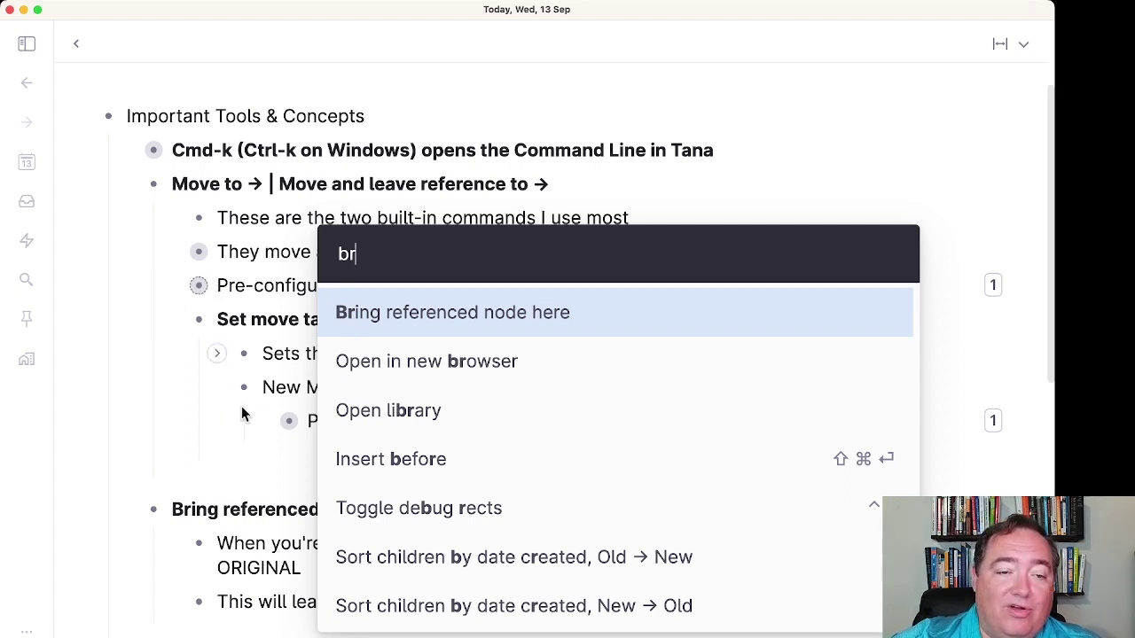
pyautogui.click(353, 315)
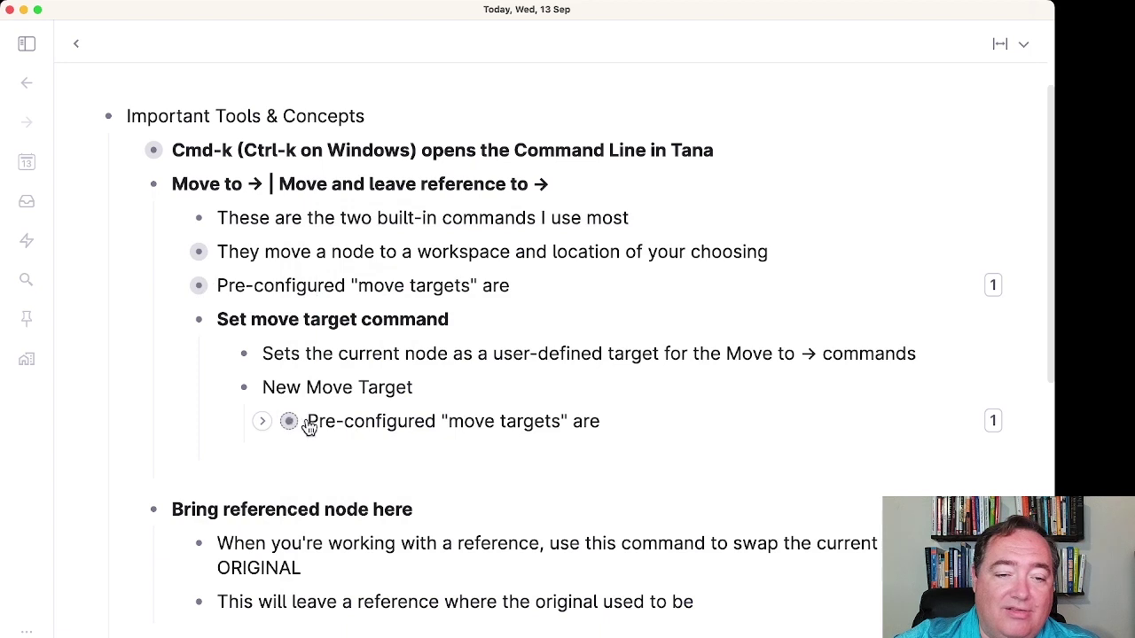
pyautogui.doubleClick(255, 284)
pyautogui.tripleClick(375, 421)
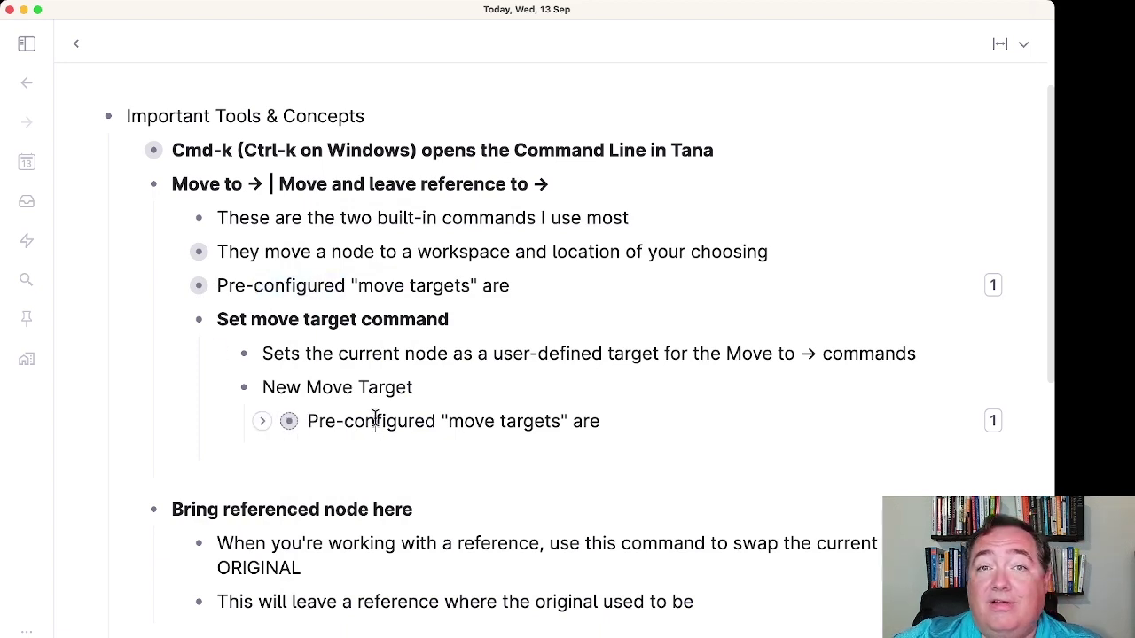
pyautogui.click(376, 420)
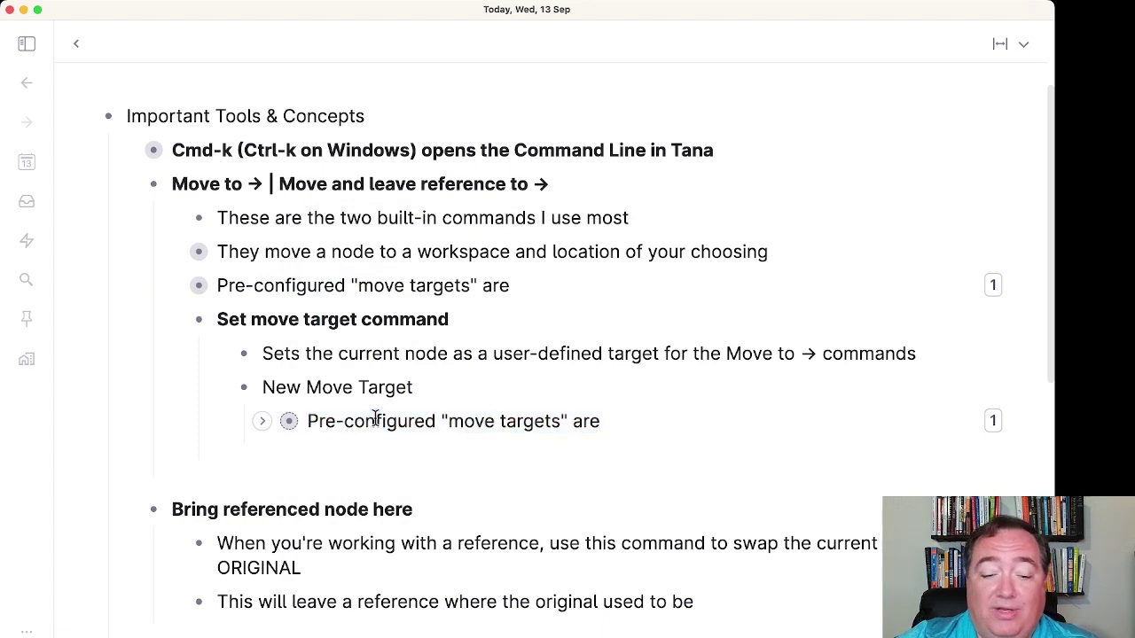
pyautogui.press('super+k')
pyautogui.write('br')
pyautogui.press('Return')
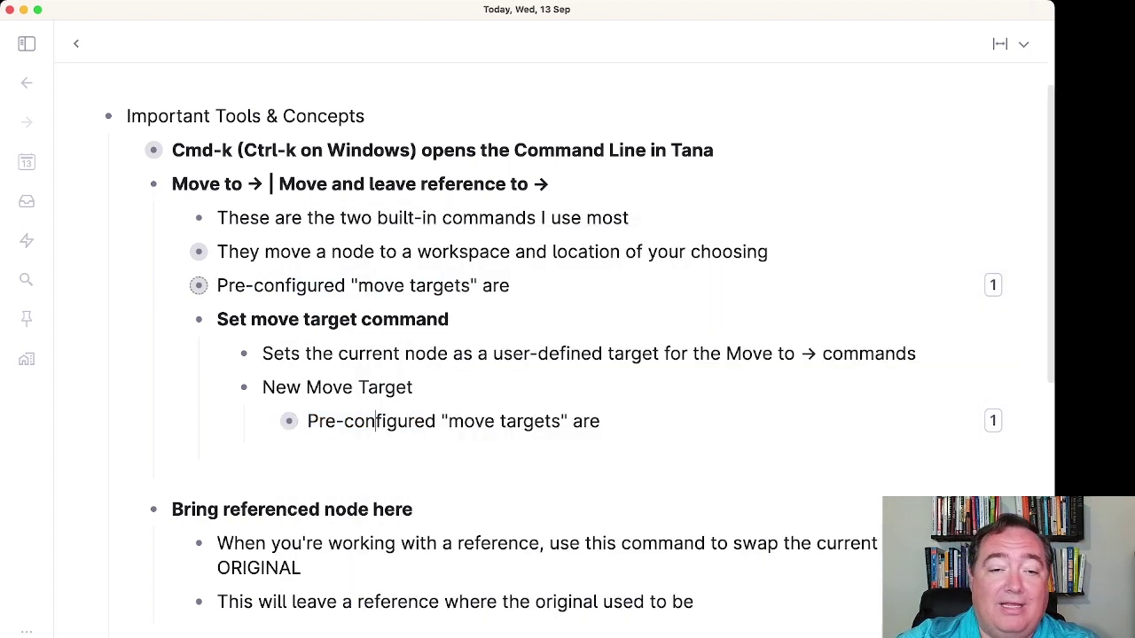
pyautogui.doubleClick(352, 420)
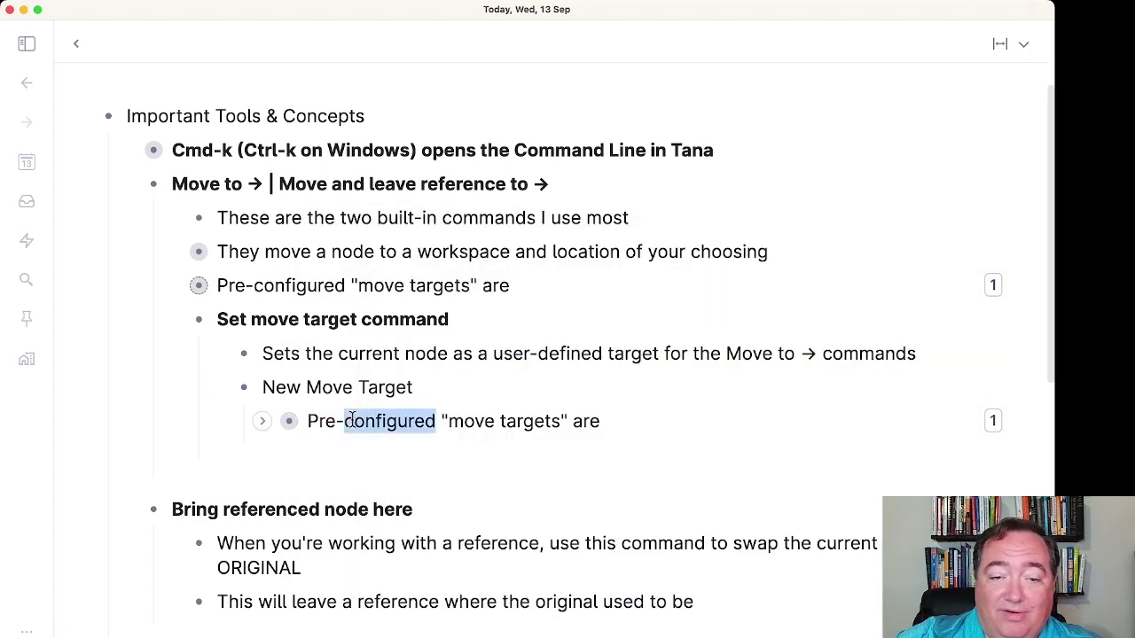
pyautogui.click(263, 285)
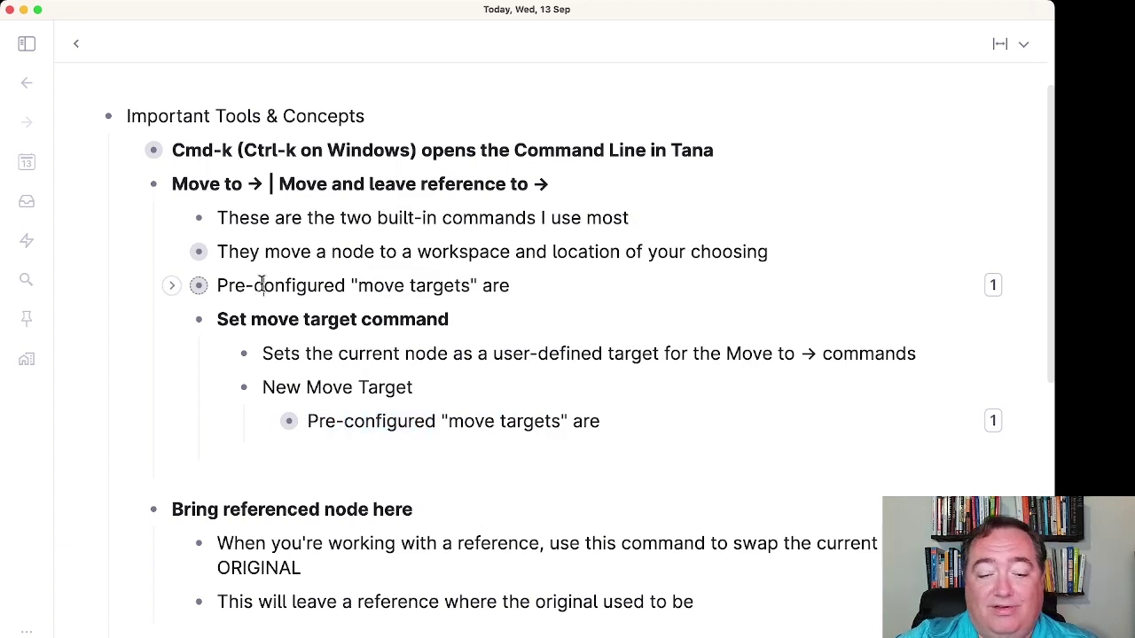
pyautogui.press('super+k')
pyautogui.write('br')
pyautogui.press('Return')
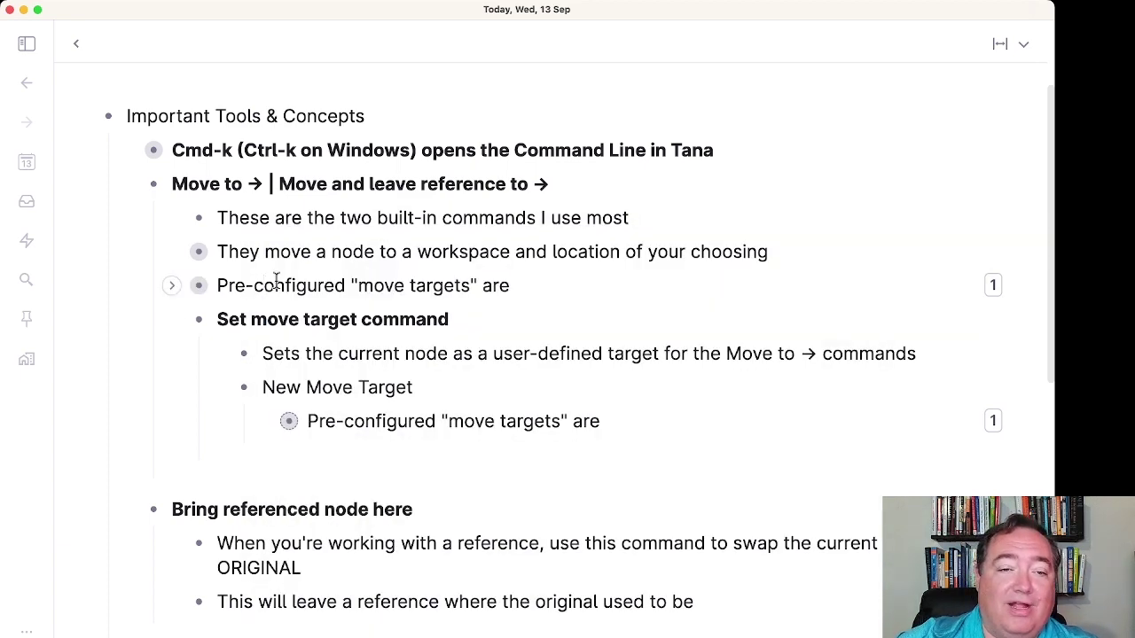
pyautogui.moveTo(246, 284); pyautogui.dragTo(254, 285)
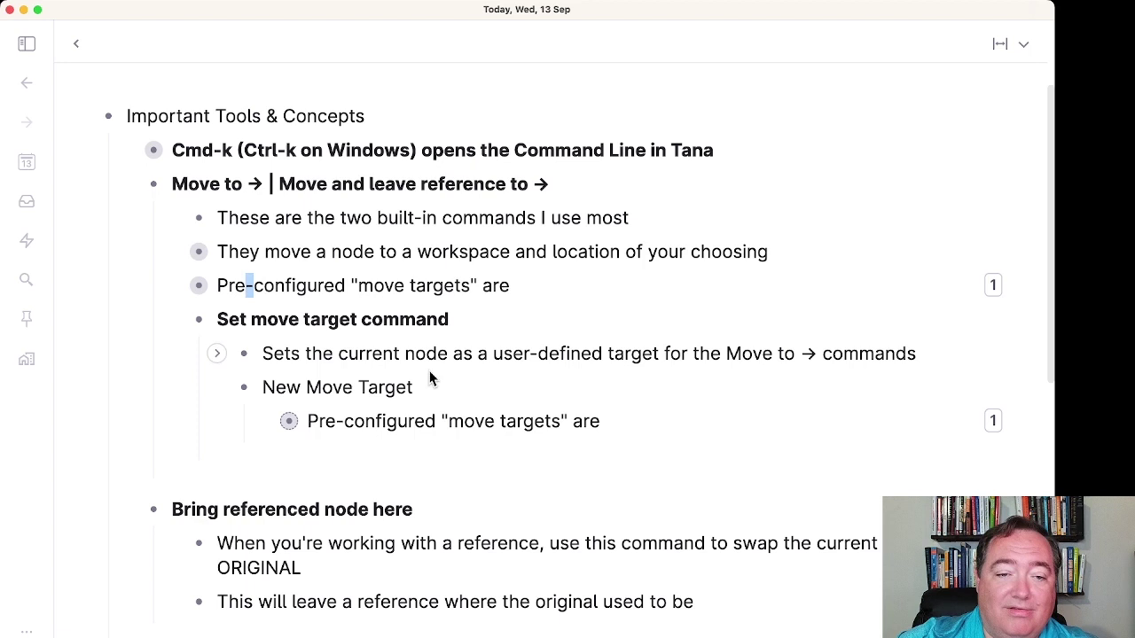
pyautogui.doubleClick(428, 420)
pyautogui.click(563, 447)
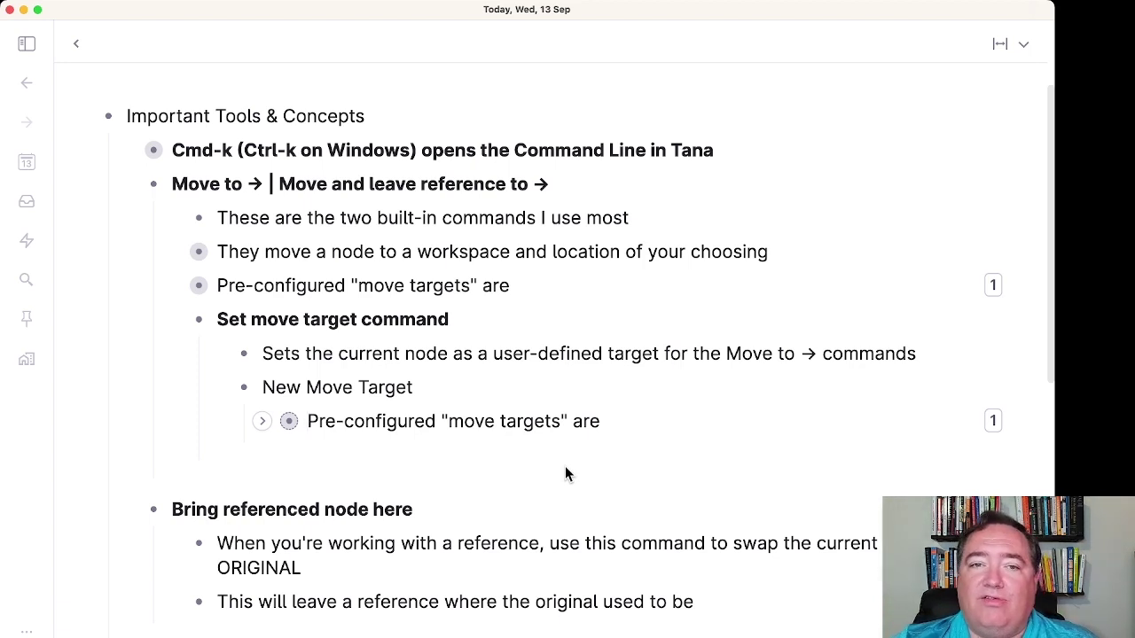
# Step: Collapse the Move to and Bring referenced node here sections
pyautogui.click(127, 186)
pyautogui.click(129, 218)
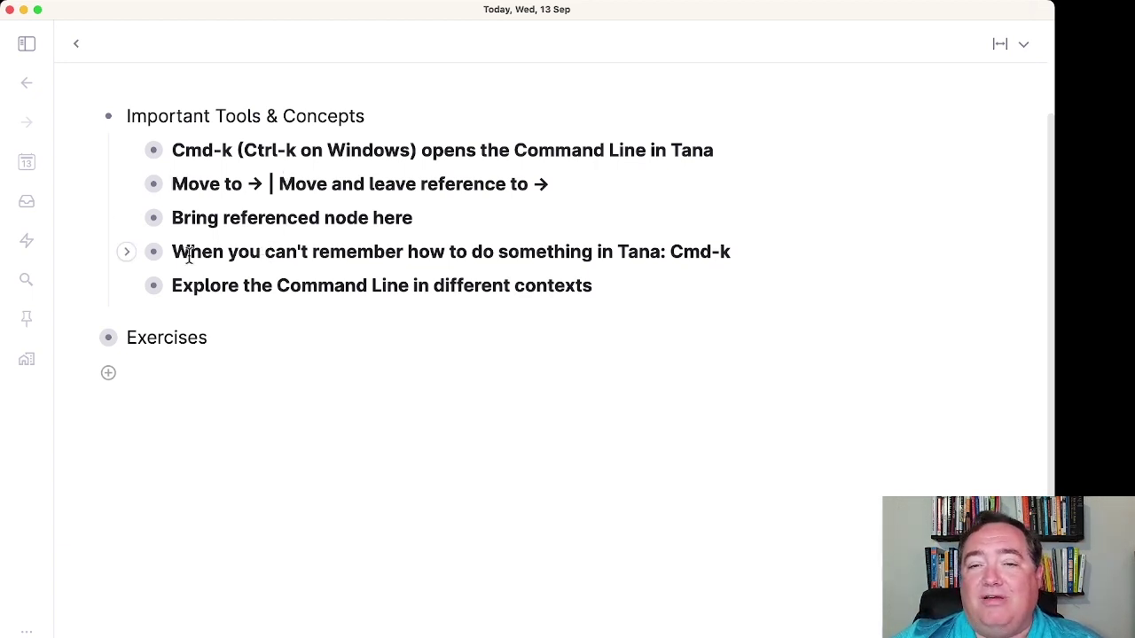
# Step: Expand the When you can't remember section and briefly show the help and settings options
pyautogui.click(127, 252)
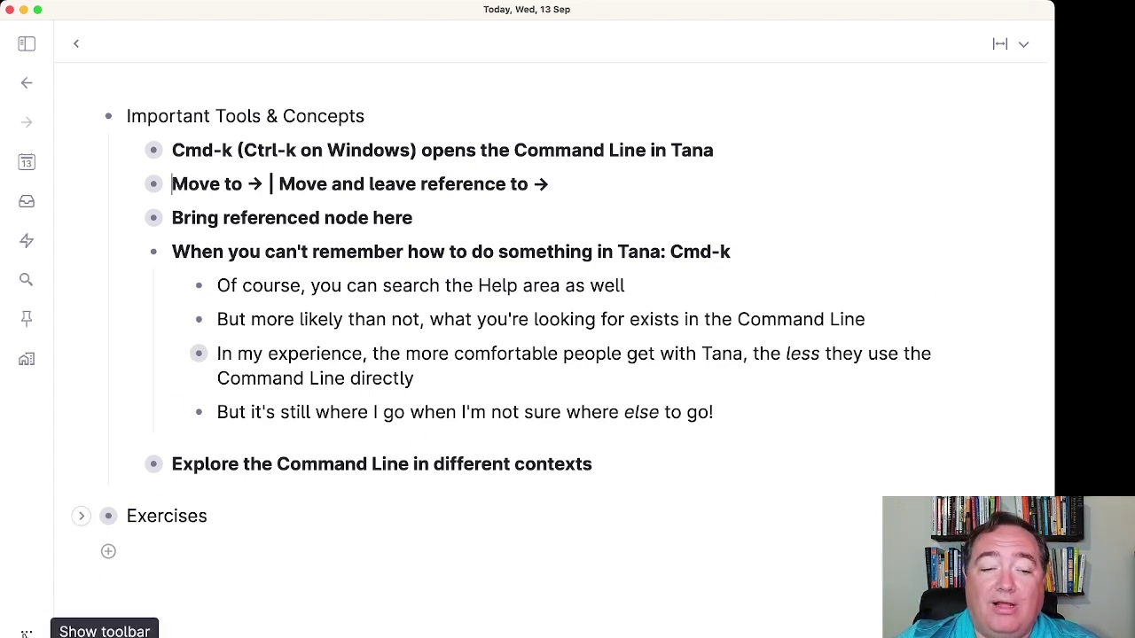
pyautogui.click(27, 632)
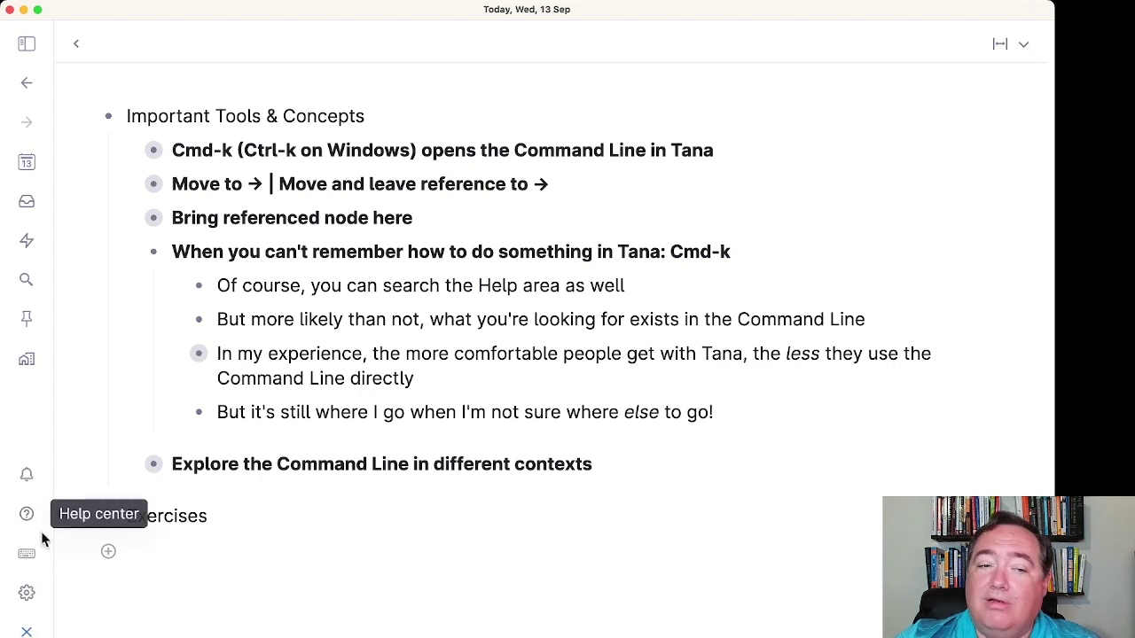
pyautogui.click(26, 632)
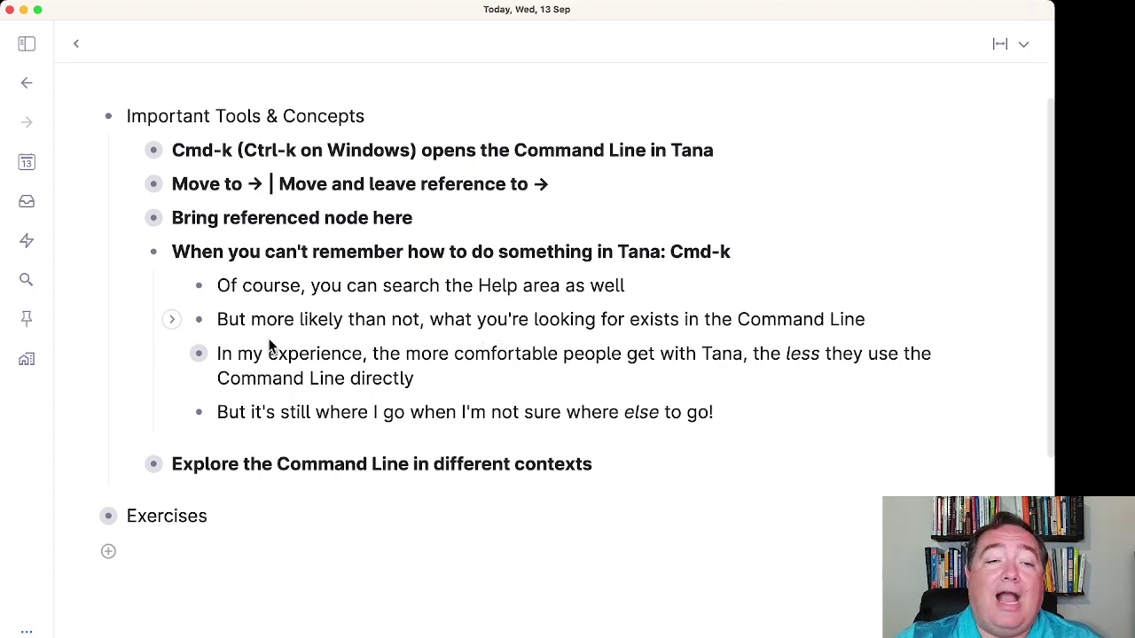
# Step: Collapse When you can't remember and expand Explore the Command Line down to its final tip
pyautogui.click(172, 354)
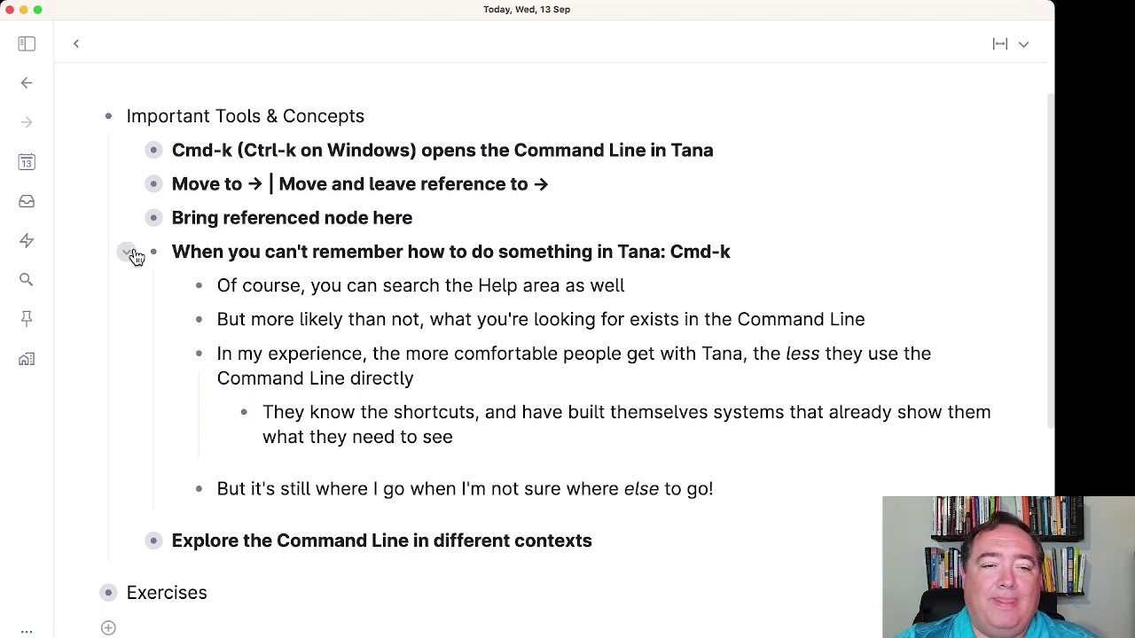
pyautogui.click(129, 253)
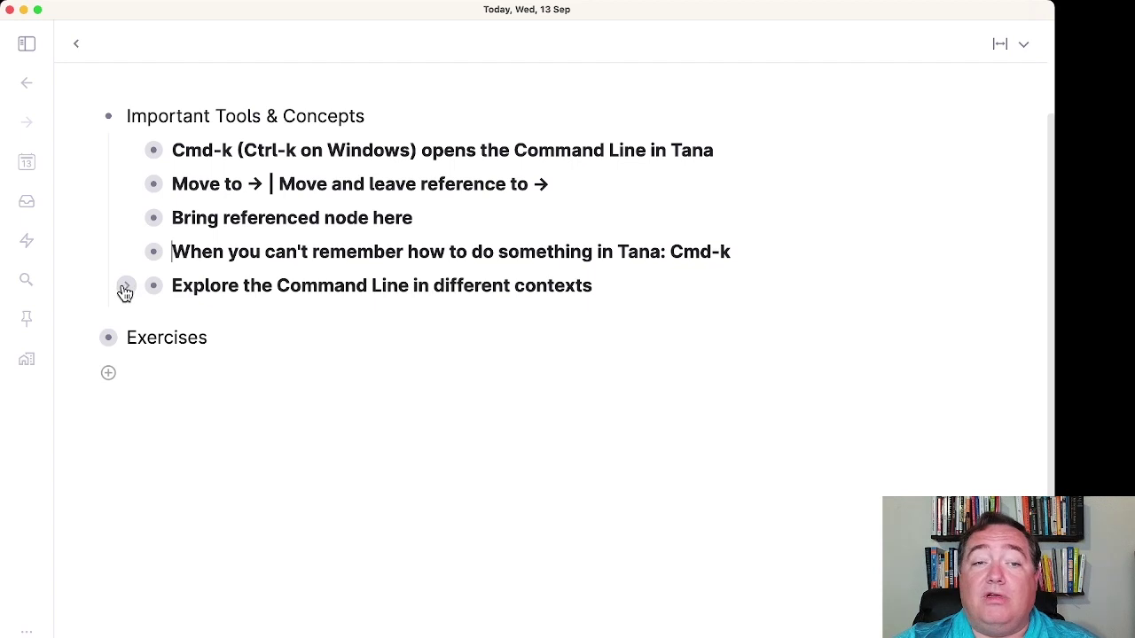
pyautogui.click(125, 287)
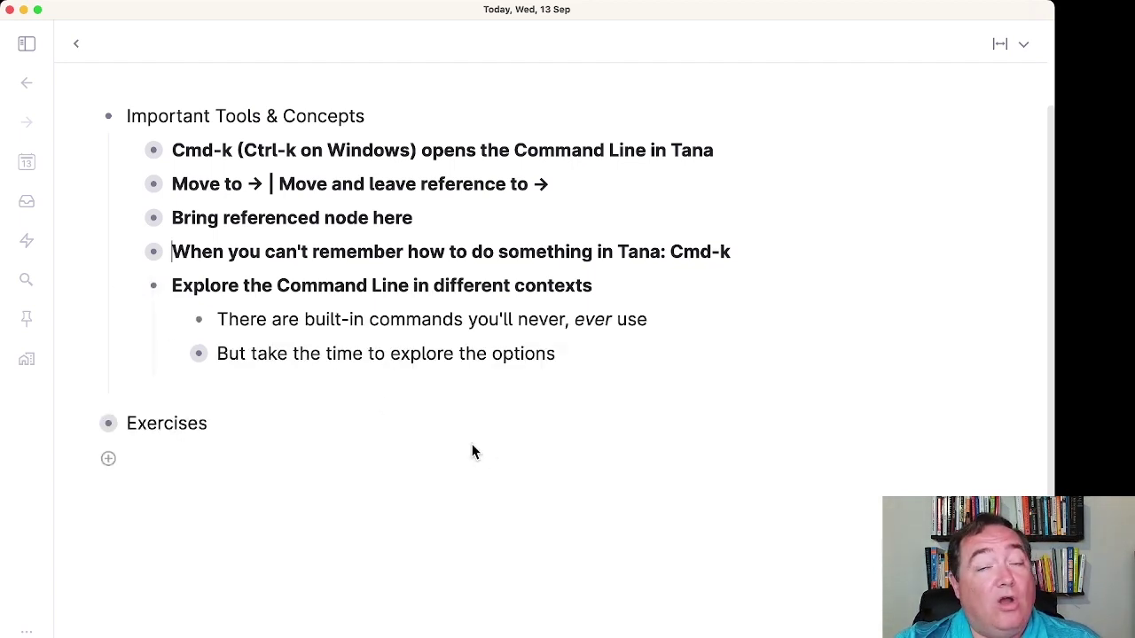
pyautogui.click(171, 359)
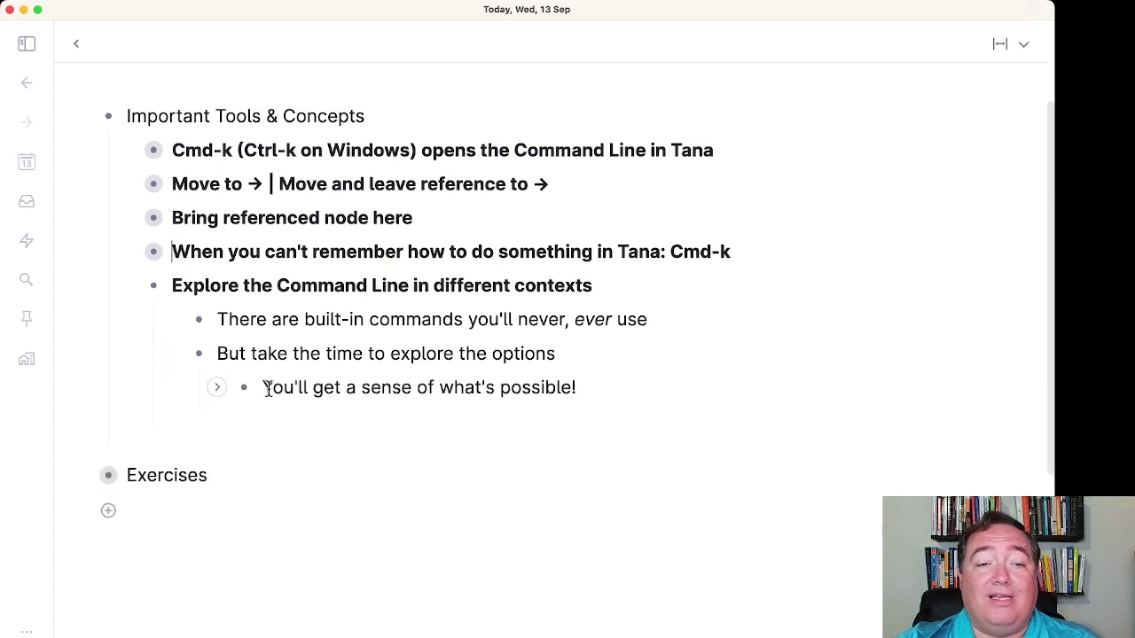